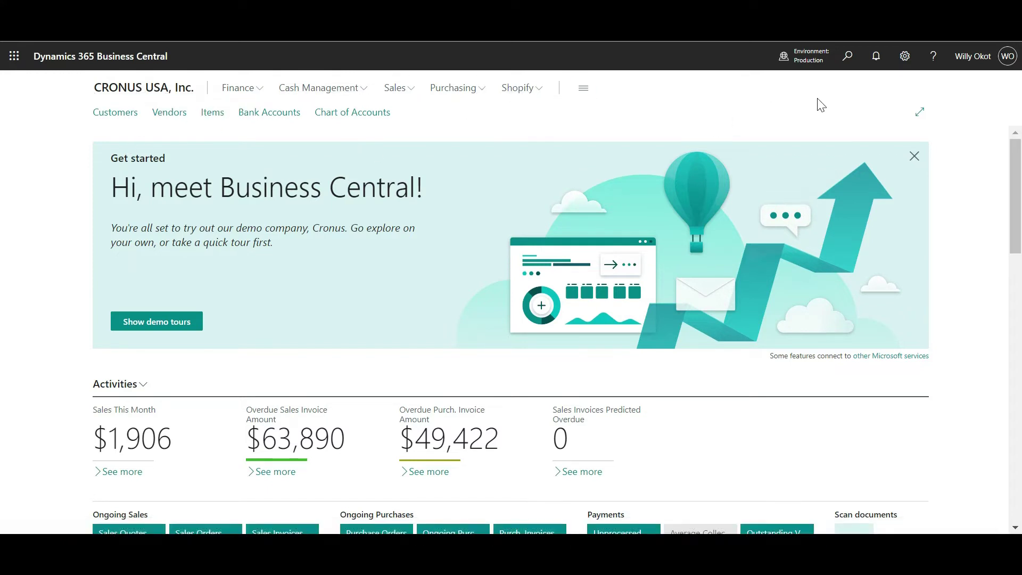
Search for 'financial' and open the Financial Reports list.
left_click(848, 56)
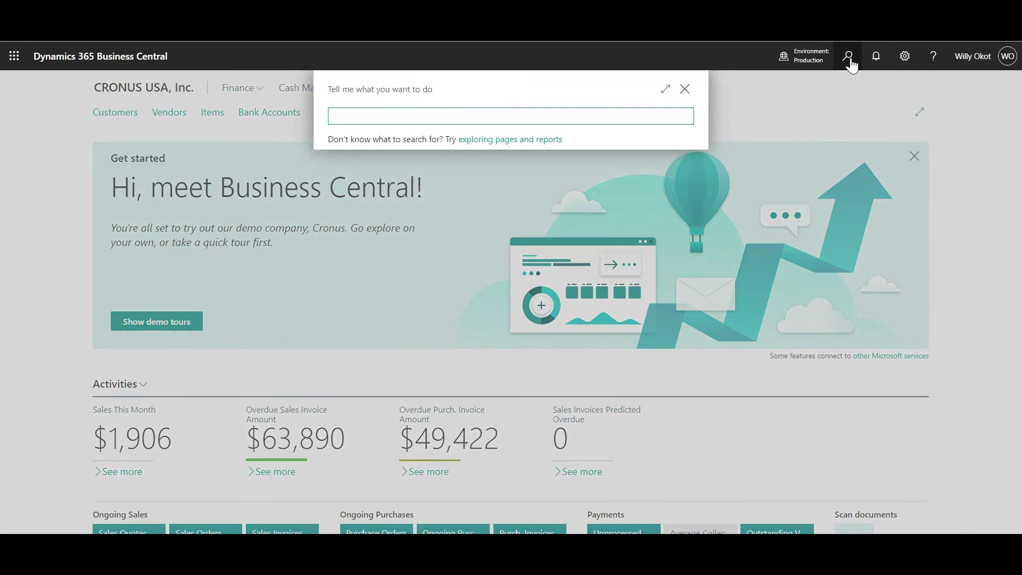
type("financial")
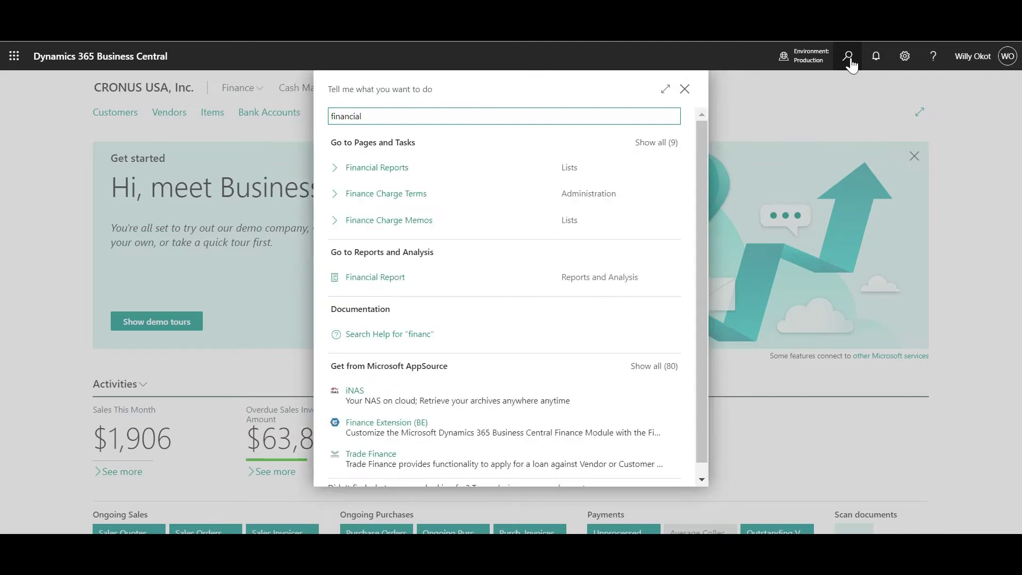
left_click(378, 169)
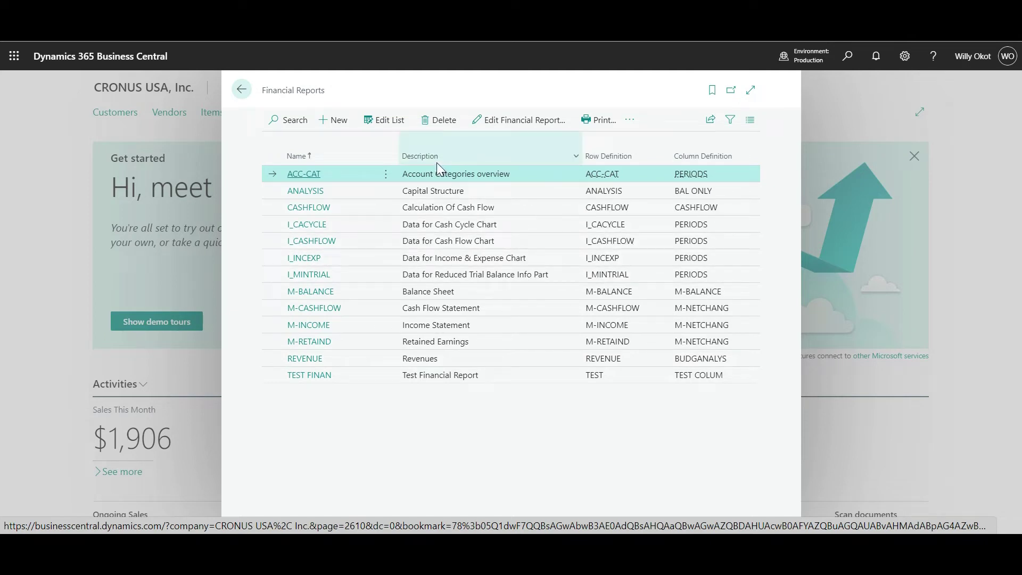
Add a financial report named DEMO with description 'Demo FR' and open its Row Definition lookup.
left_click(341, 120)
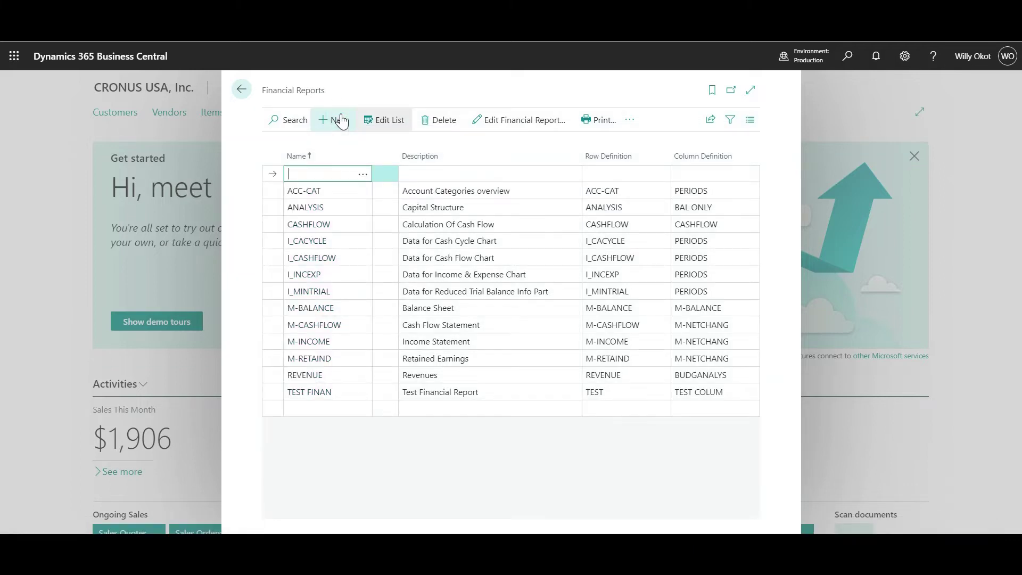
type("Demo")
key("Tab")
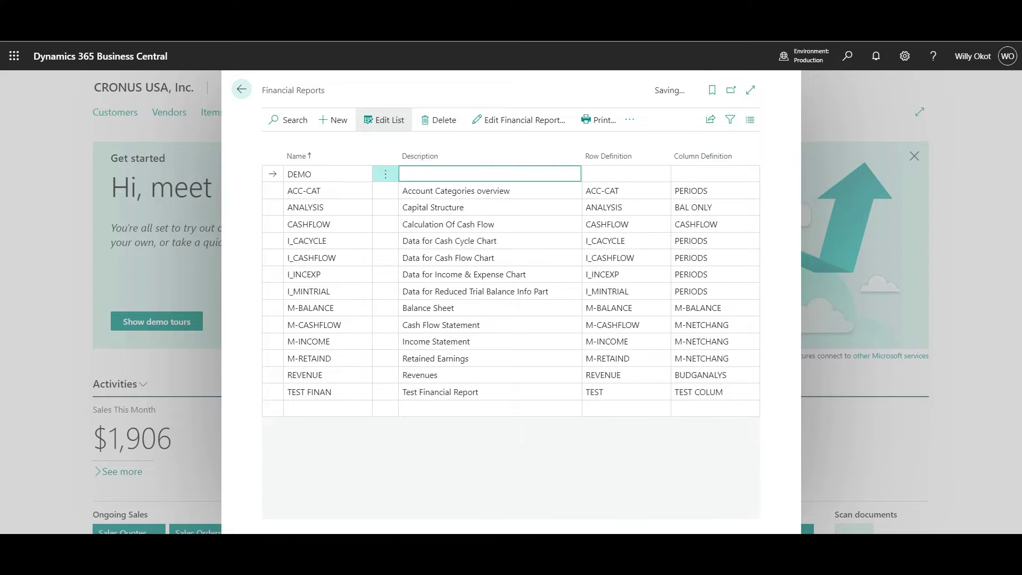
type("Demo FR")
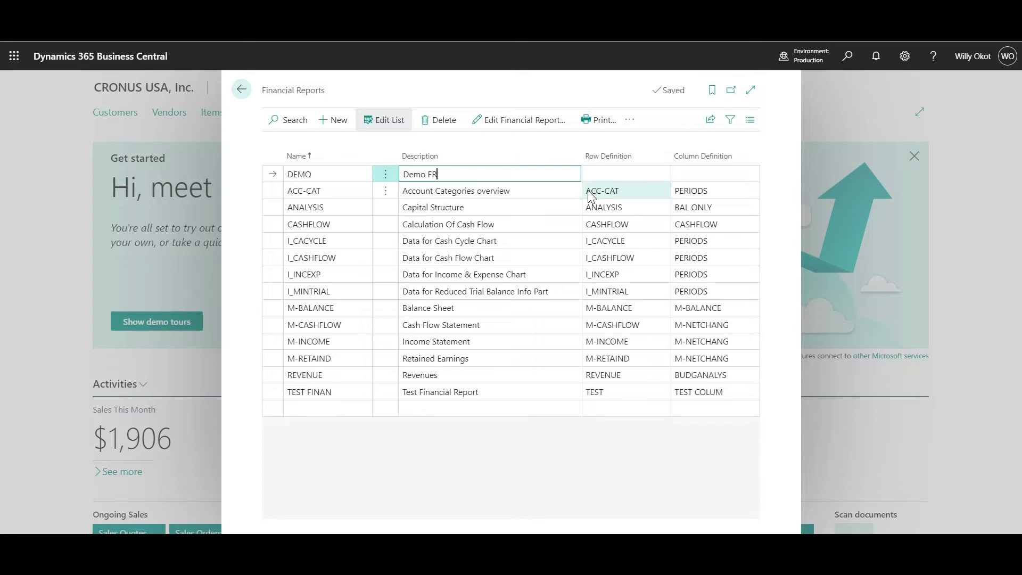
left_click(621, 172)
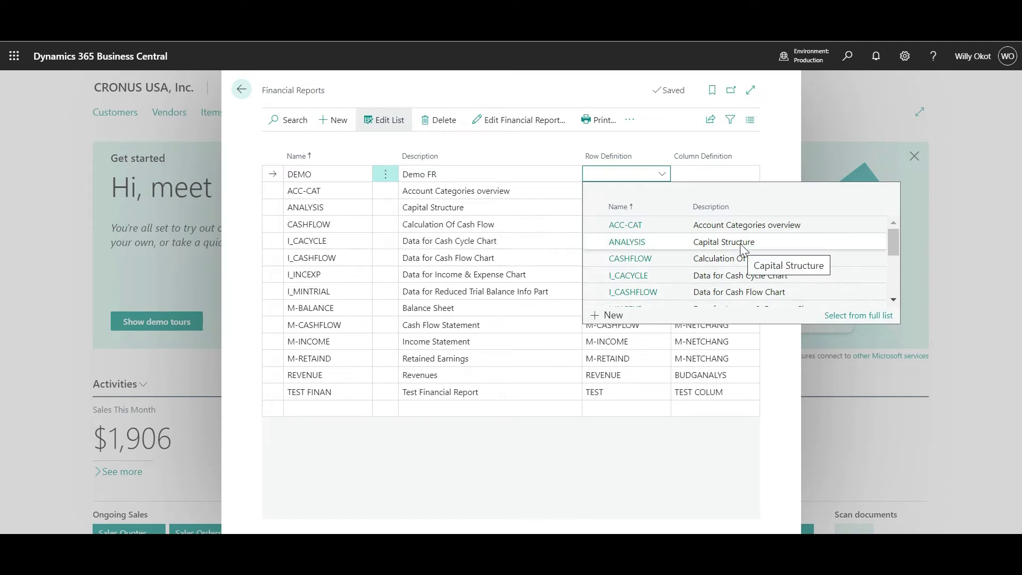
Create row definition DEMO ROW described 'Demo Row' and open it for editing.
left_click(613, 317)
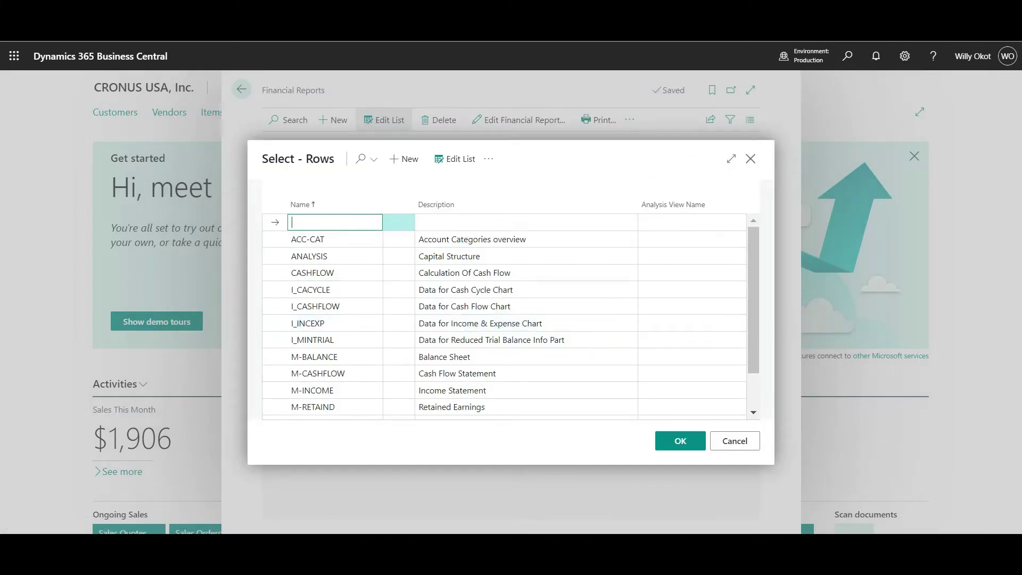
type("Demo Row")
key("Tab")
type("Demo")
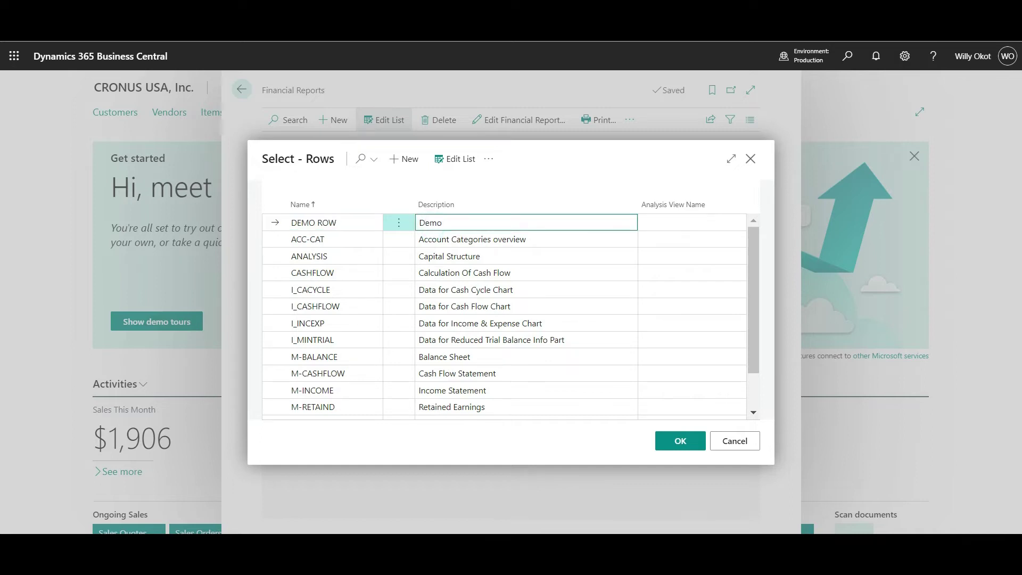
type(" Row")
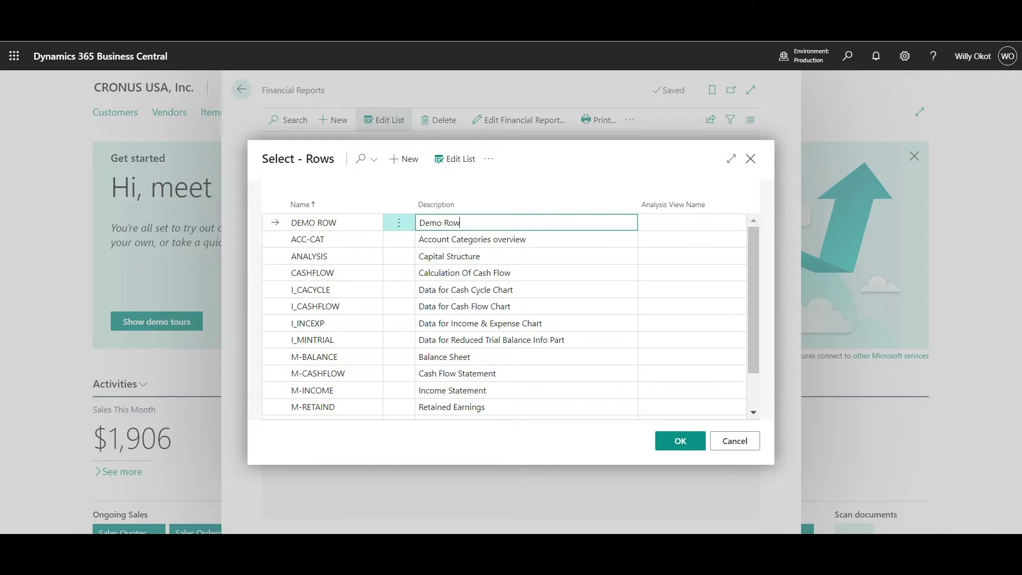
left_click(458, 167)
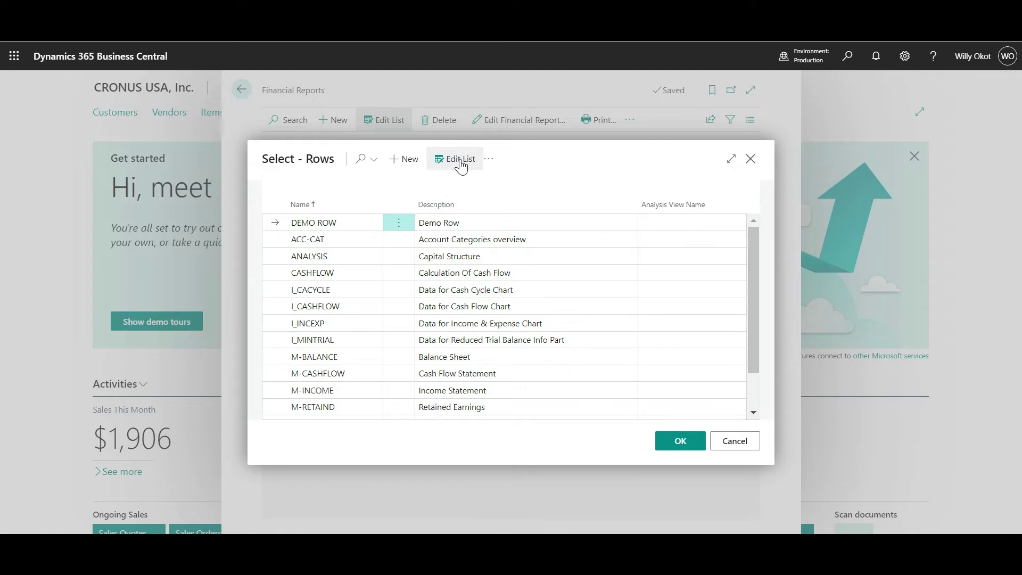
left_click(488, 163)
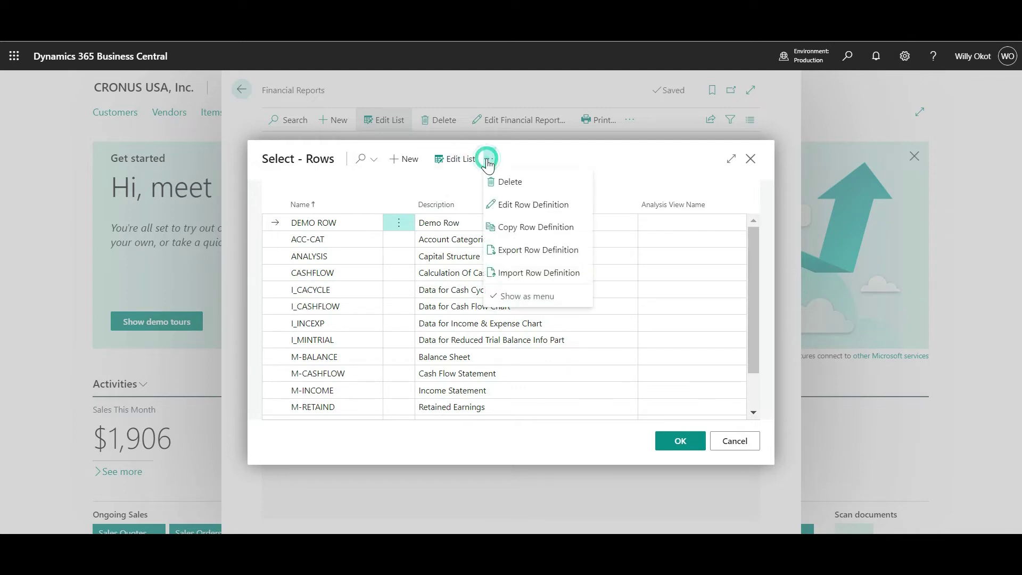
left_click(516, 208)
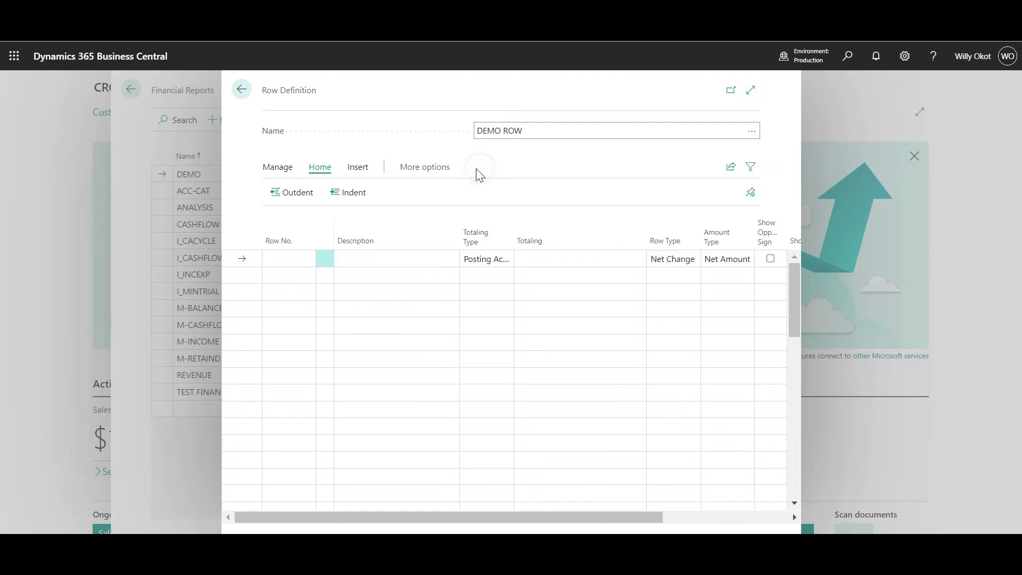
Open Insert G/L Accounts and filter Income/Balance to Income Statement.
left_click(419, 176)
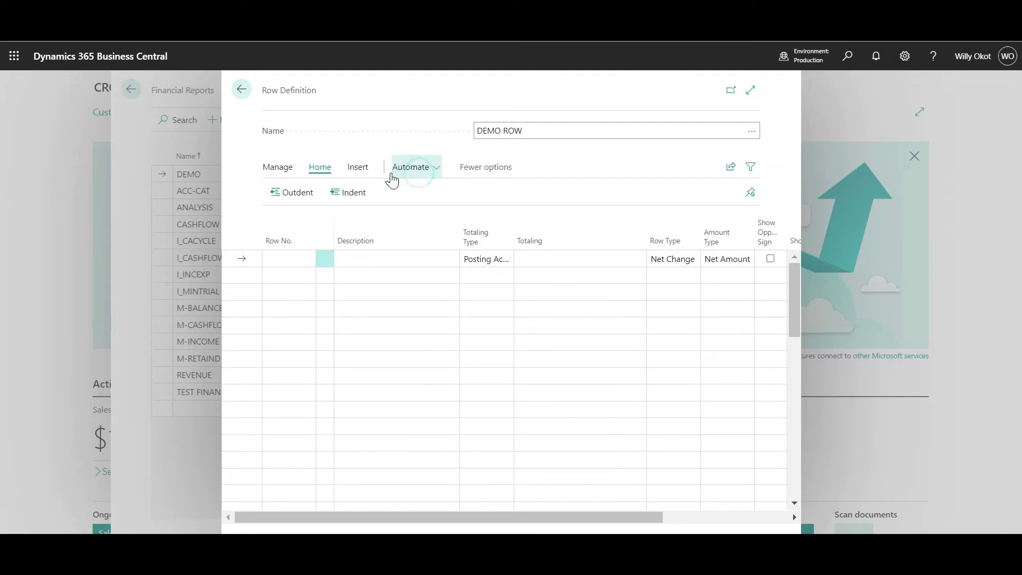
left_click(359, 170)
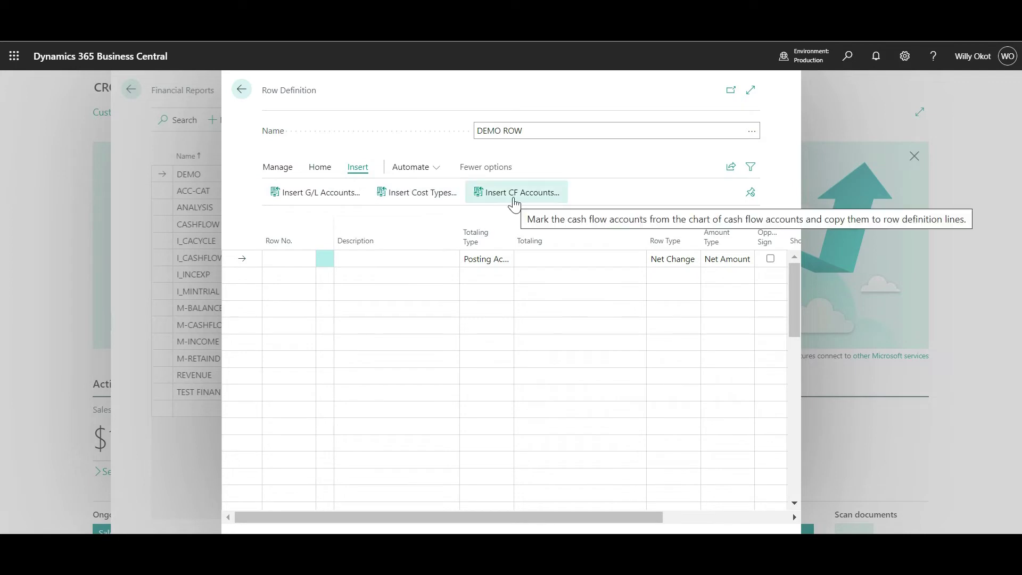
left_click(318, 195)
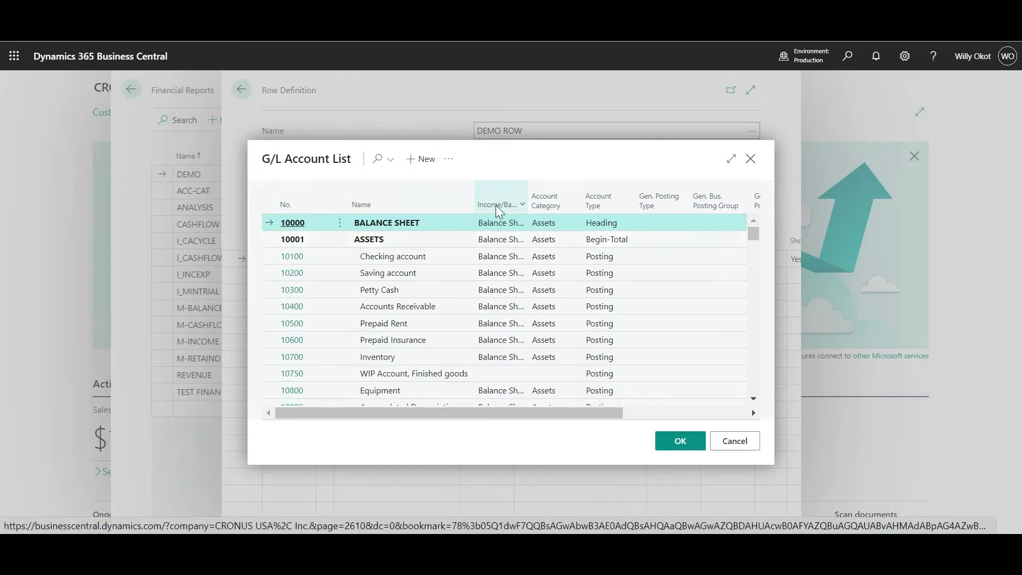
left_click(522, 205)
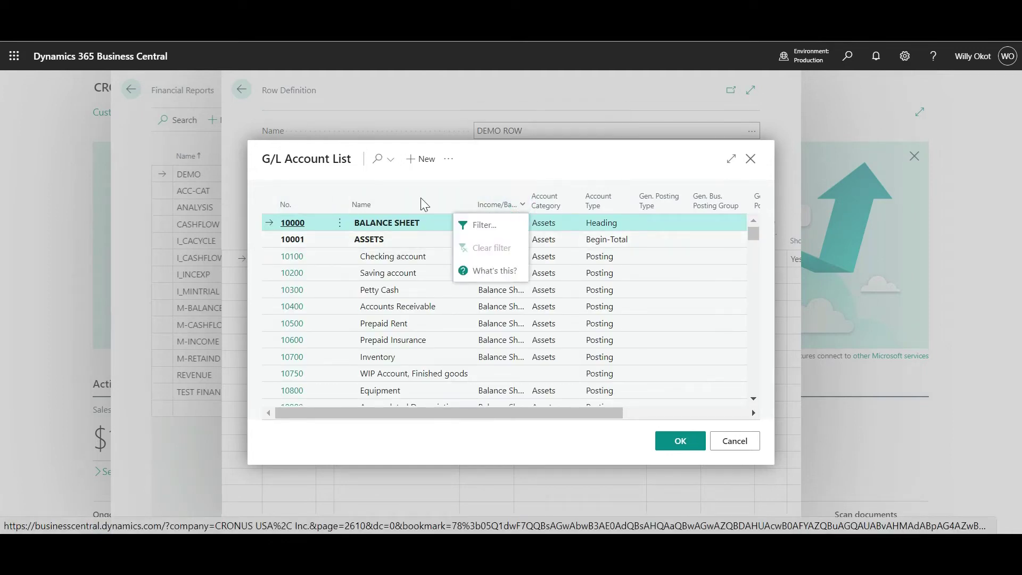
left_click(485, 226)
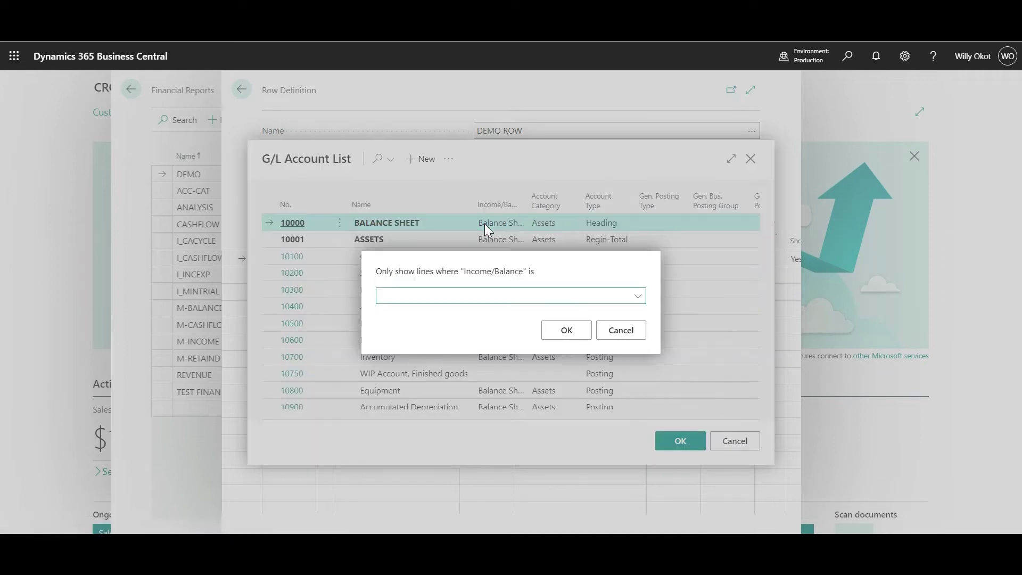
left_click(638, 297)
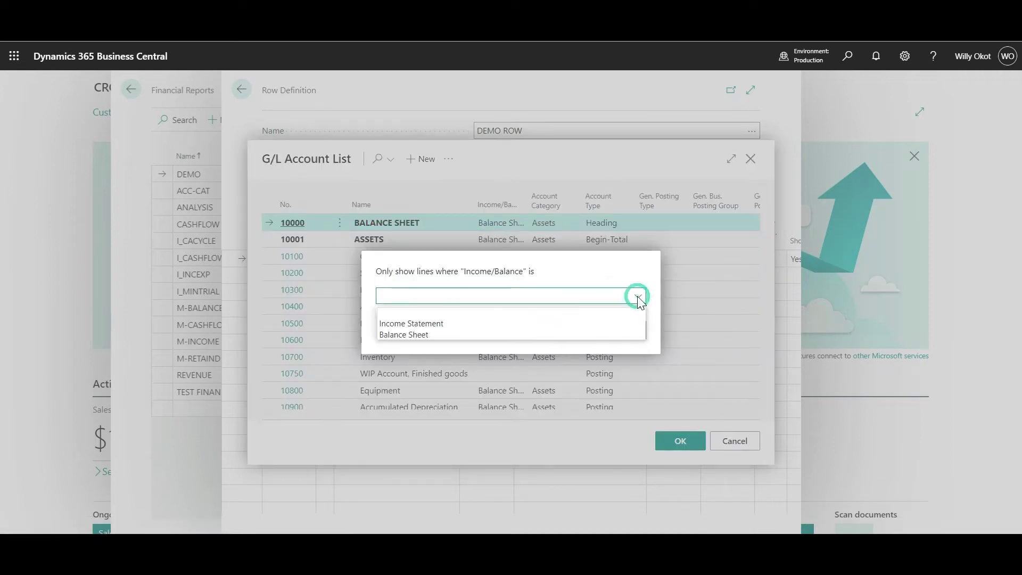
left_click(431, 322)
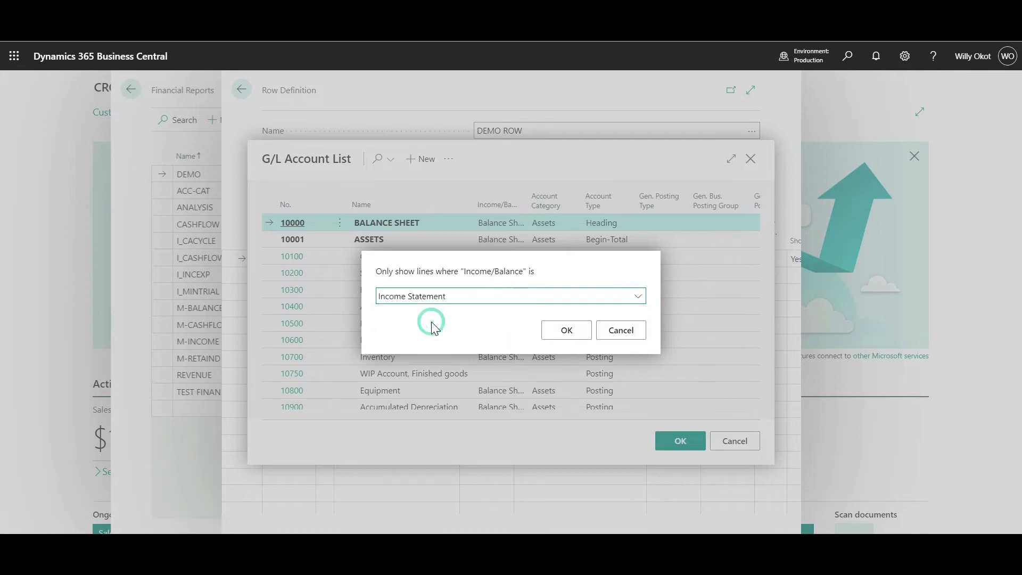
left_click(572, 335)
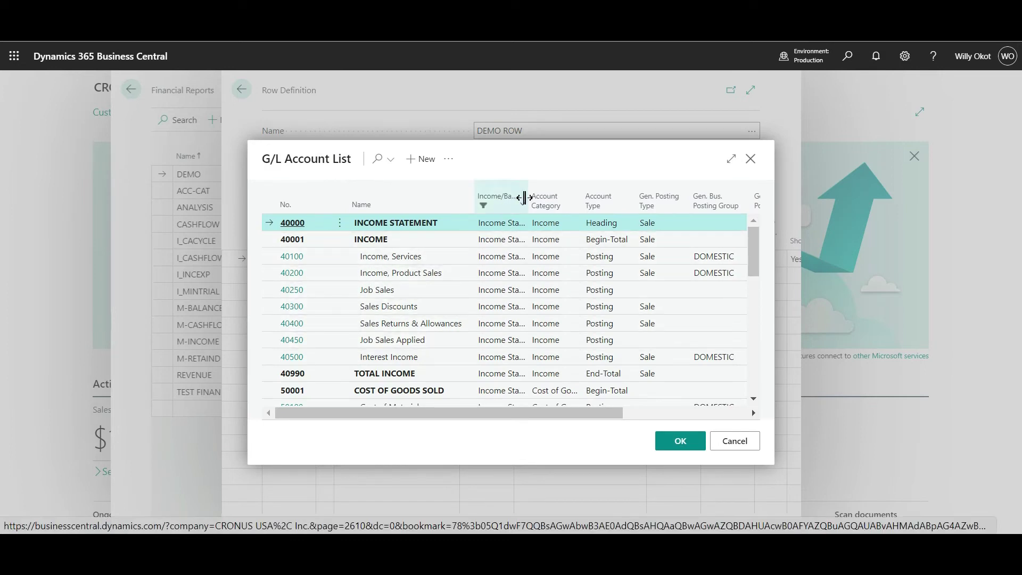
Select all listed Income Statement accounts and insert them into DEMO ROW.
left_click(339, 223)
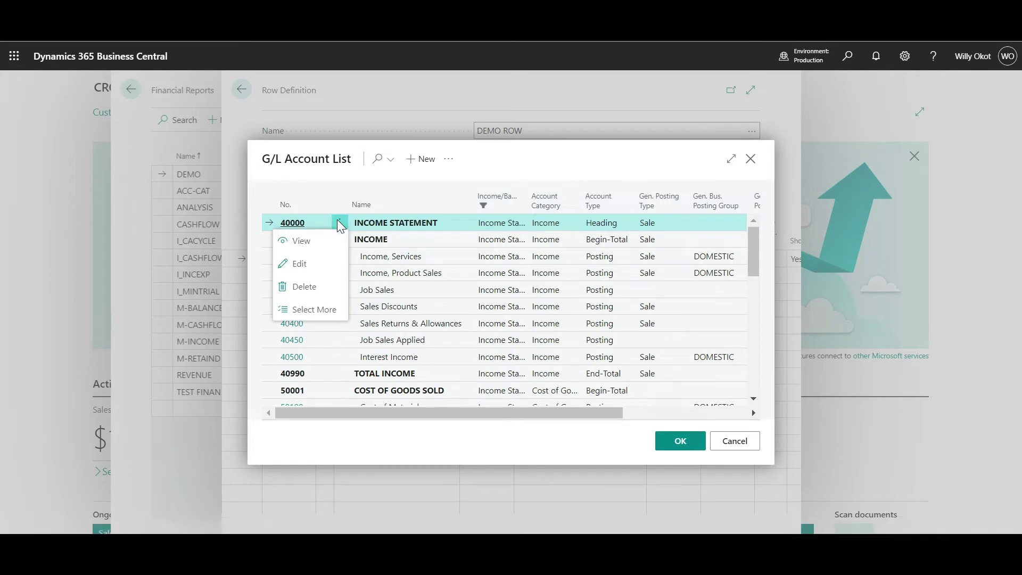
left_click(314, 310)
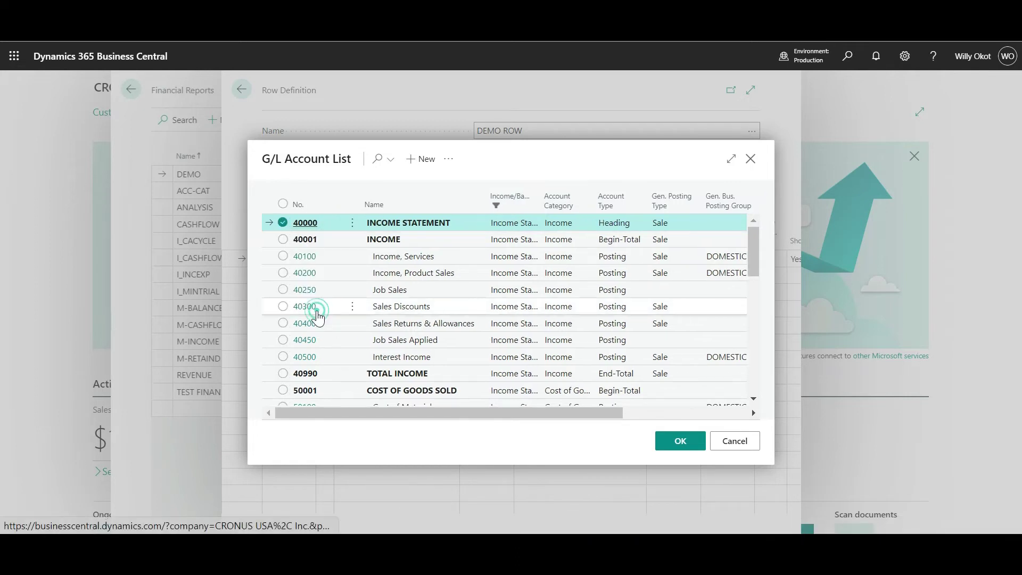
left_click(288, 204)
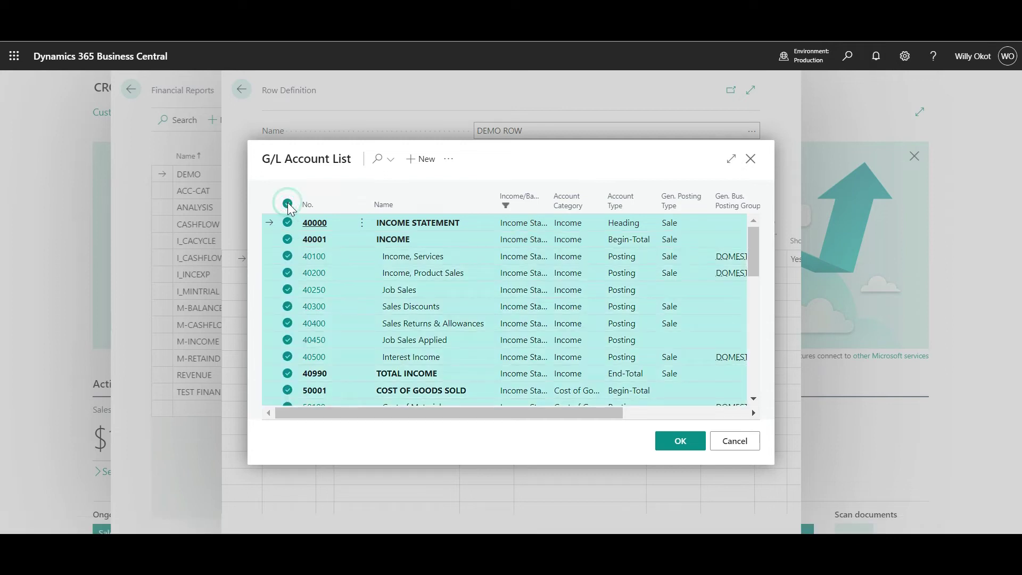
left_click(688, 448)
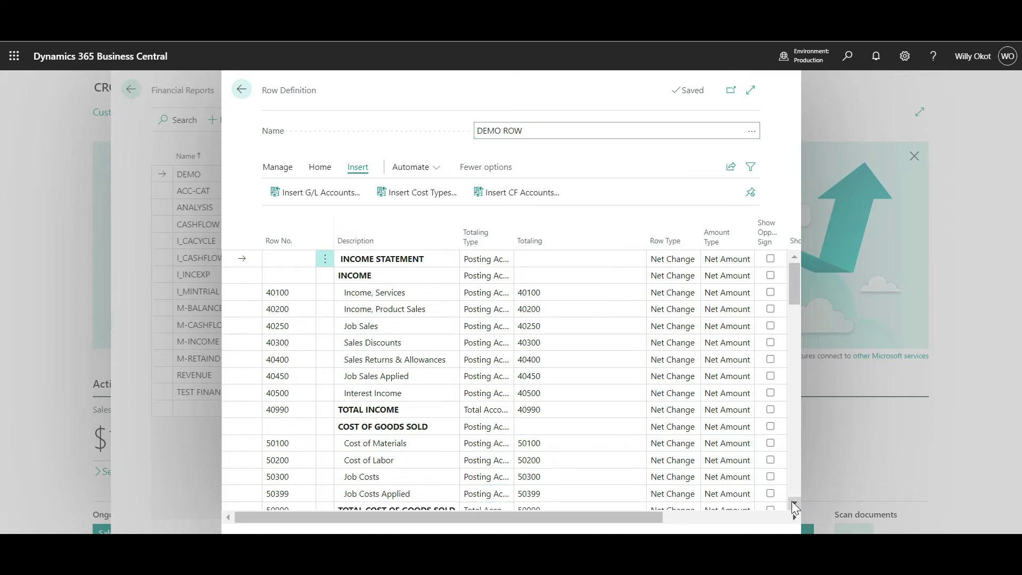
Review the inserted account lines, then assign DEMO ROW to the DEMO report.
left_click_drag(793, 501, 792, 501)
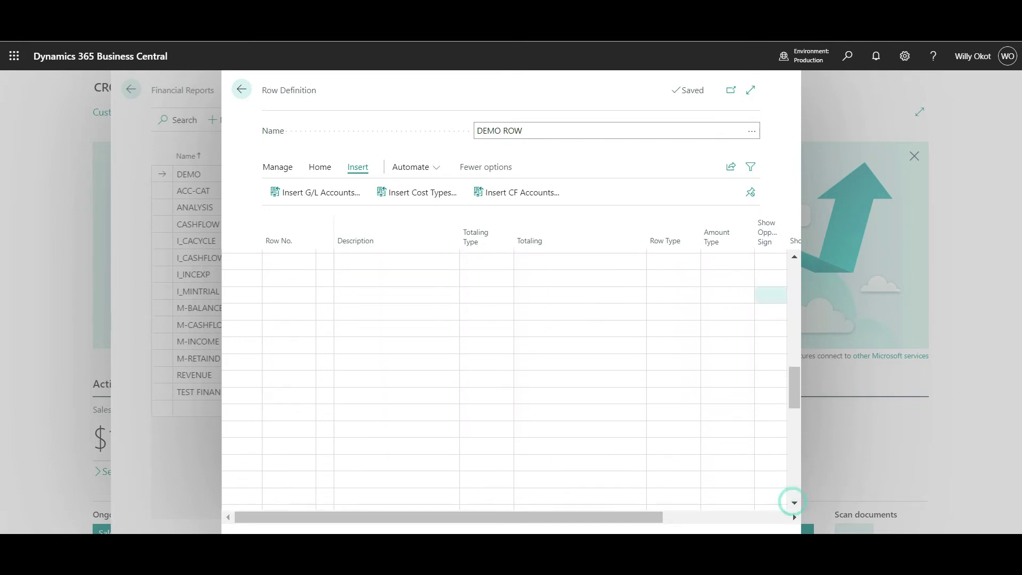
left_click_drag(793, 257, 796, 255)
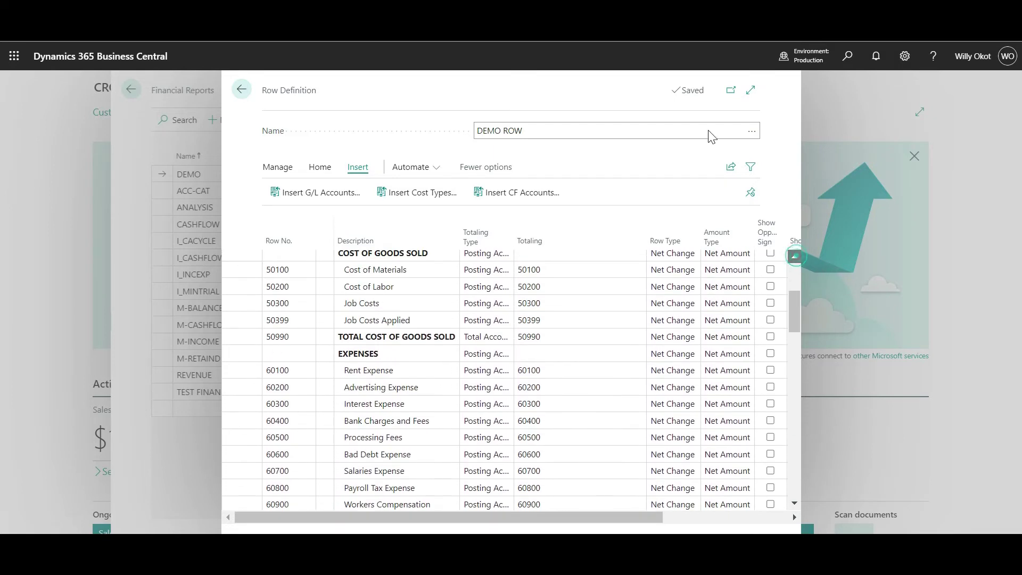
left_click(241, 90)
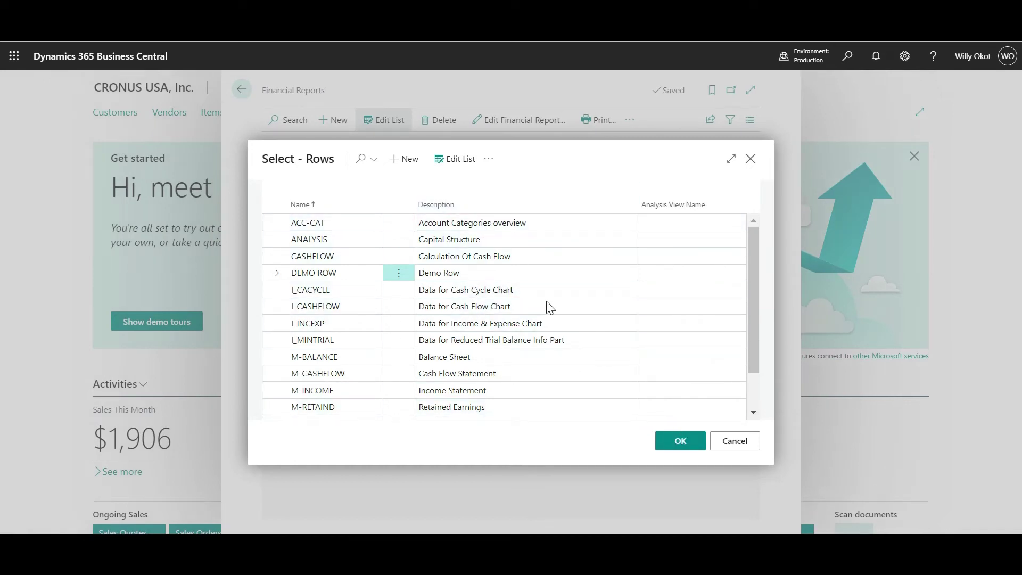
left_click(680, 441)
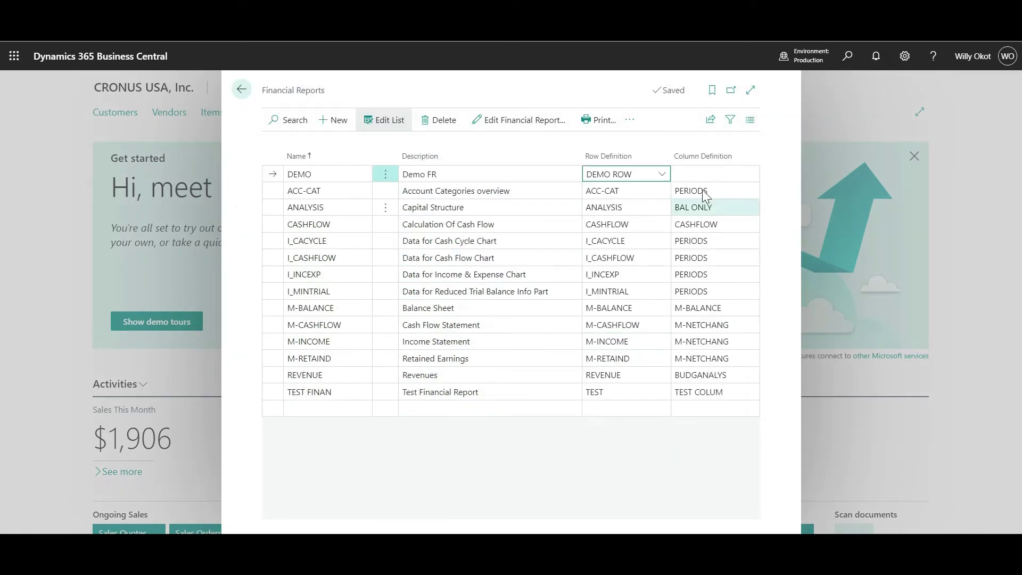
From the Column Definition lookup, add DEMO COLUM with description 'Demo Column'.
left_click(718, 173)
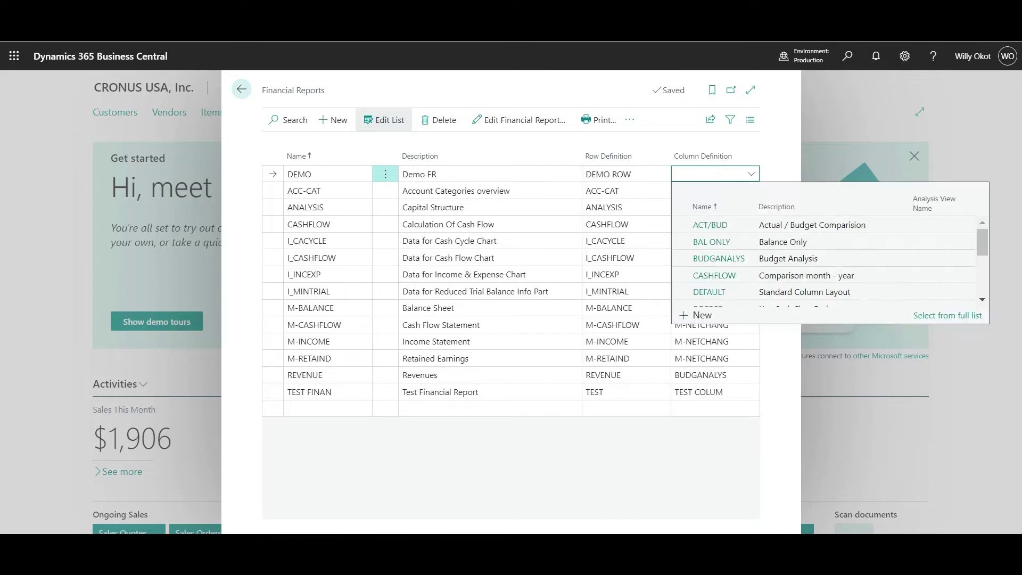
left_click(708, 315)
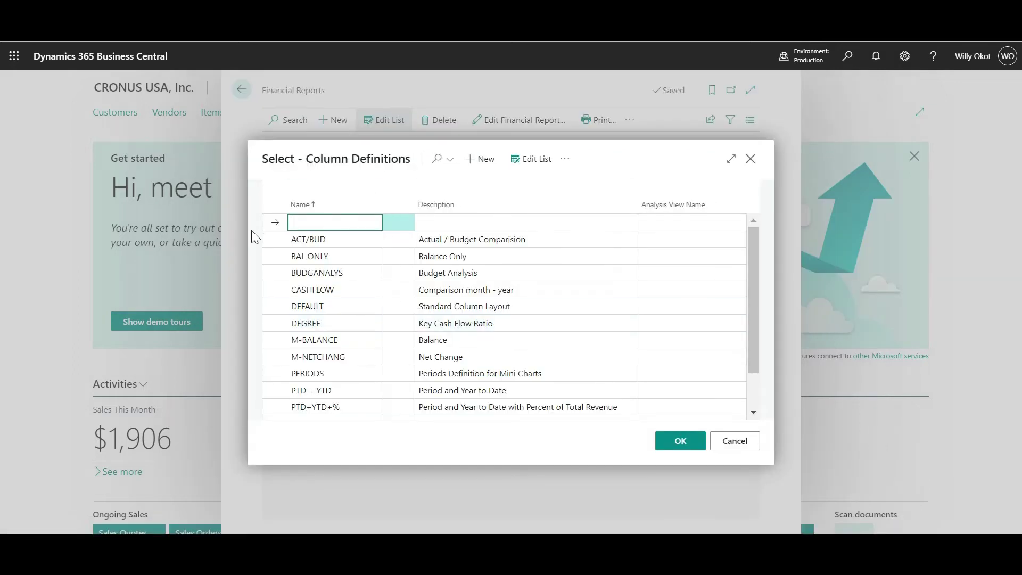
type("Demo D")
key("BackSpace")
type("Colum")
left_click(446, 222)
type("Dem")
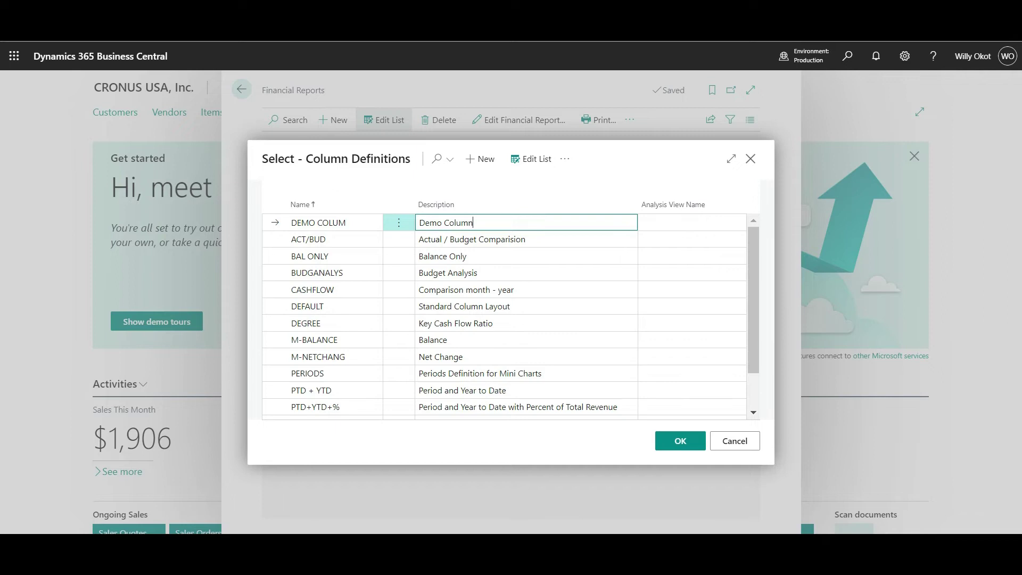
left_click(563, 159)
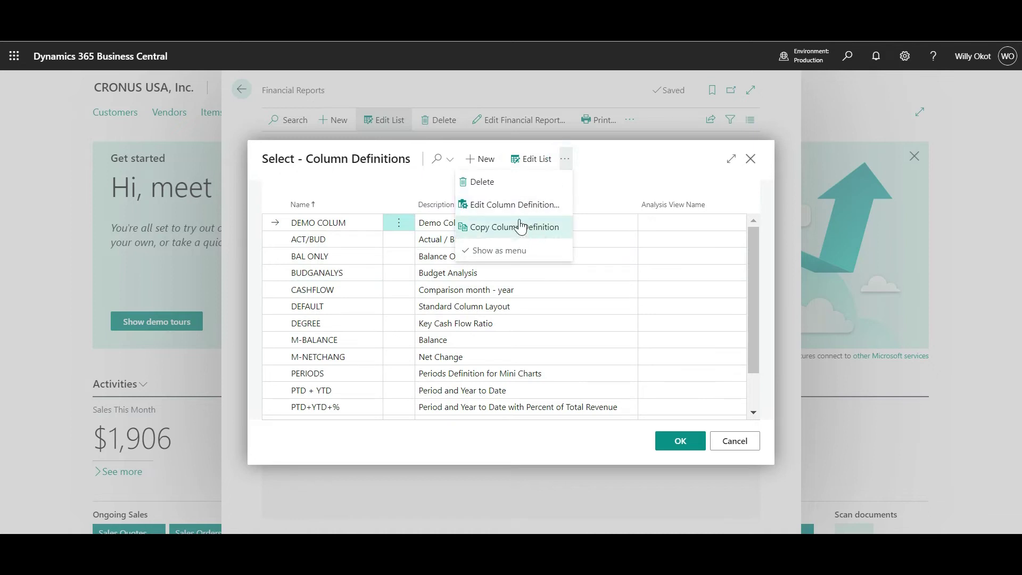
Add column 1 (Net Change) and column 2 (Balance at Date) to DEMO COLUM.
left_click(522, 205)
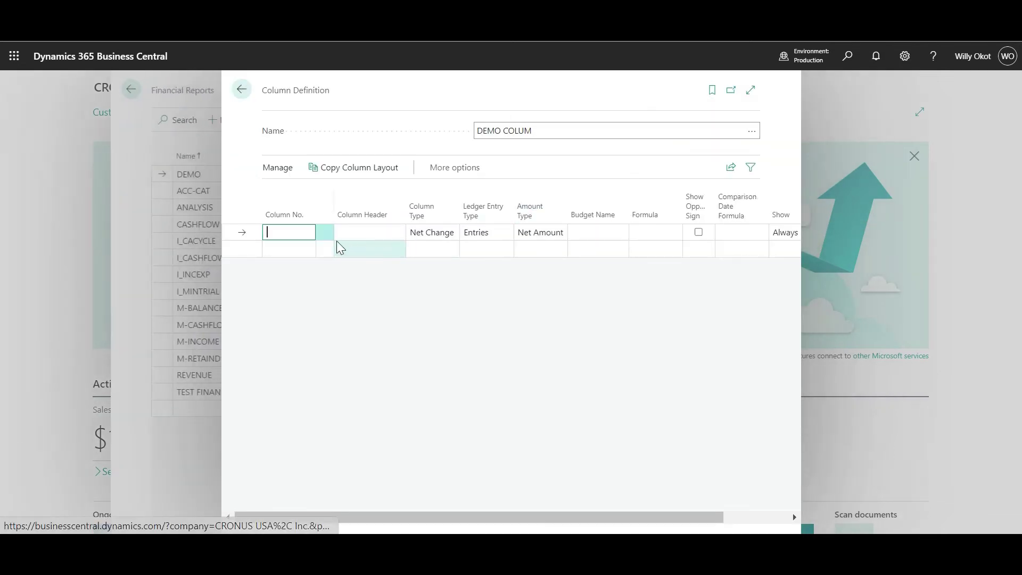
type("1")
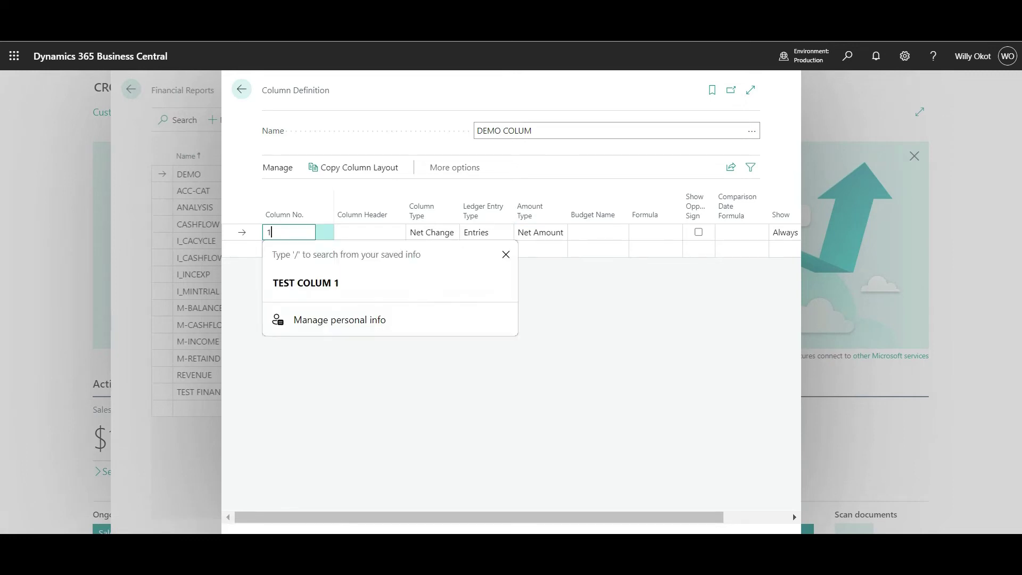
left_click(580, 269)
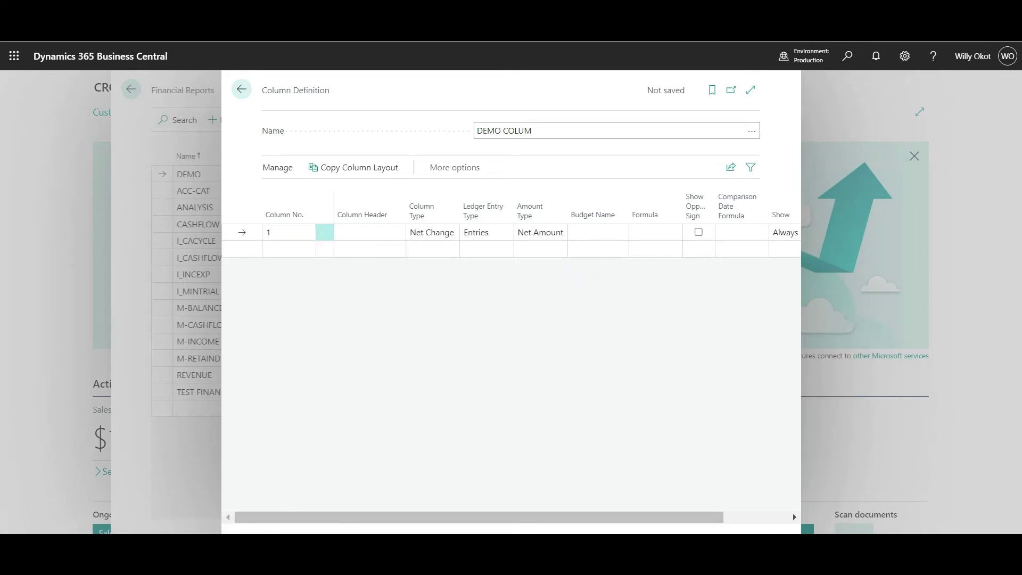
left_click(376, 230)
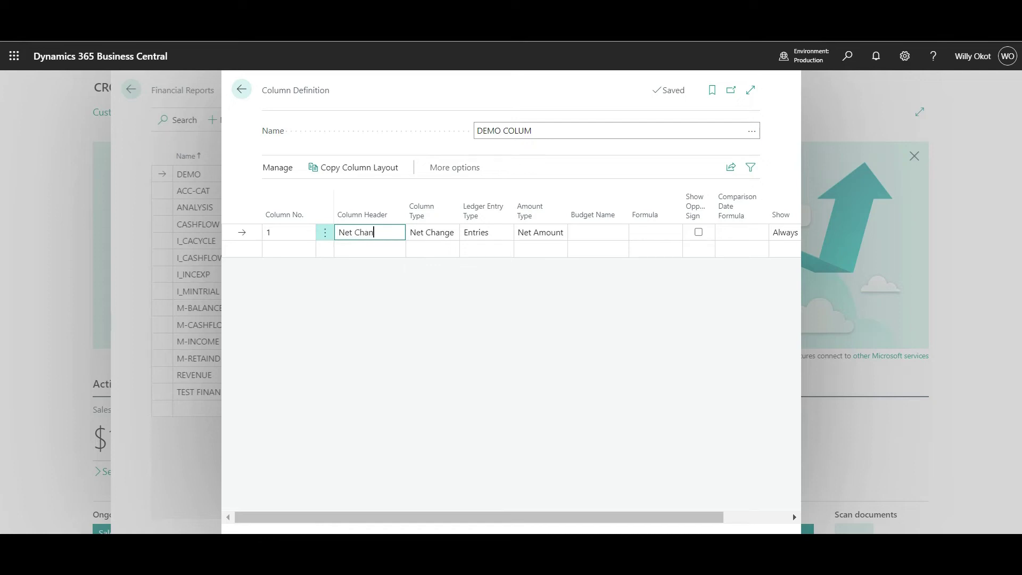
left_click(293, 249)
type("2")
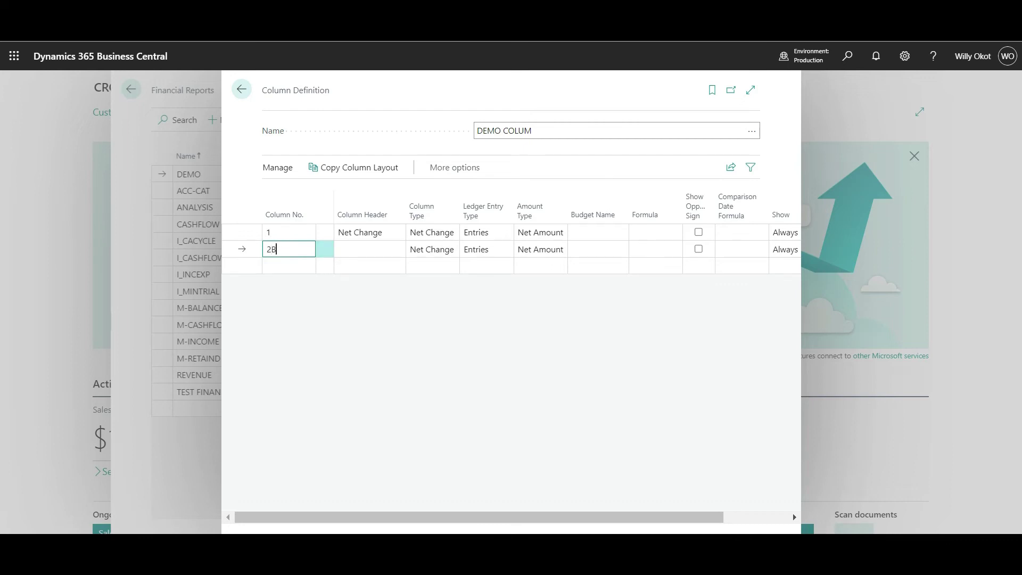
left_click(356, 249)
type("Ban")
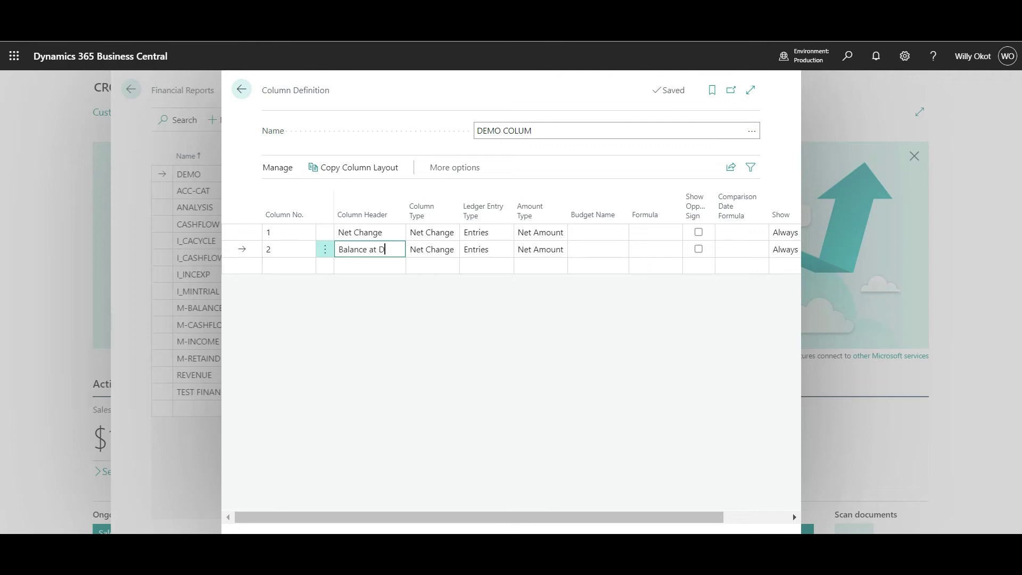
left_click(432, 250)
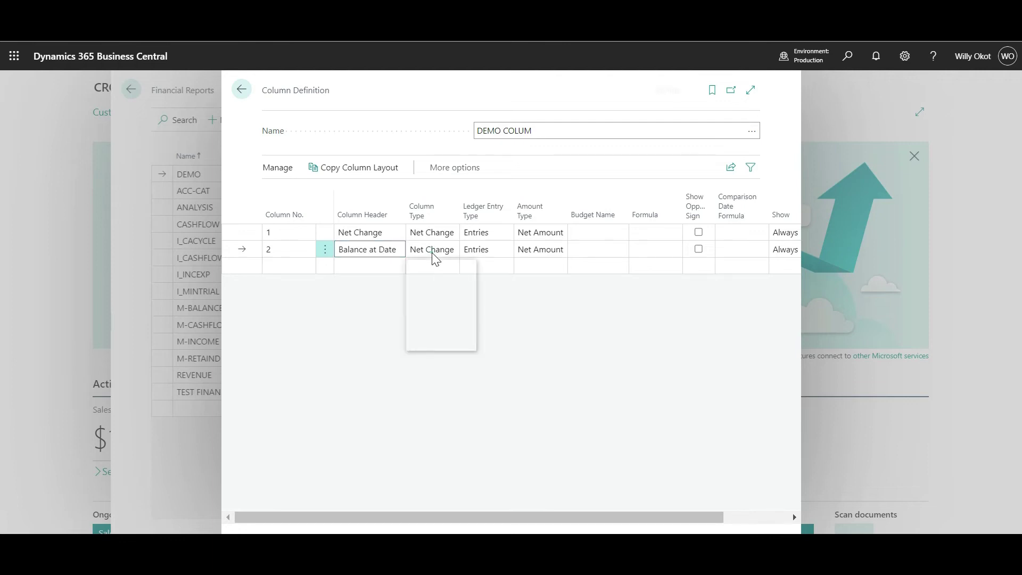
left_click(430, 289)
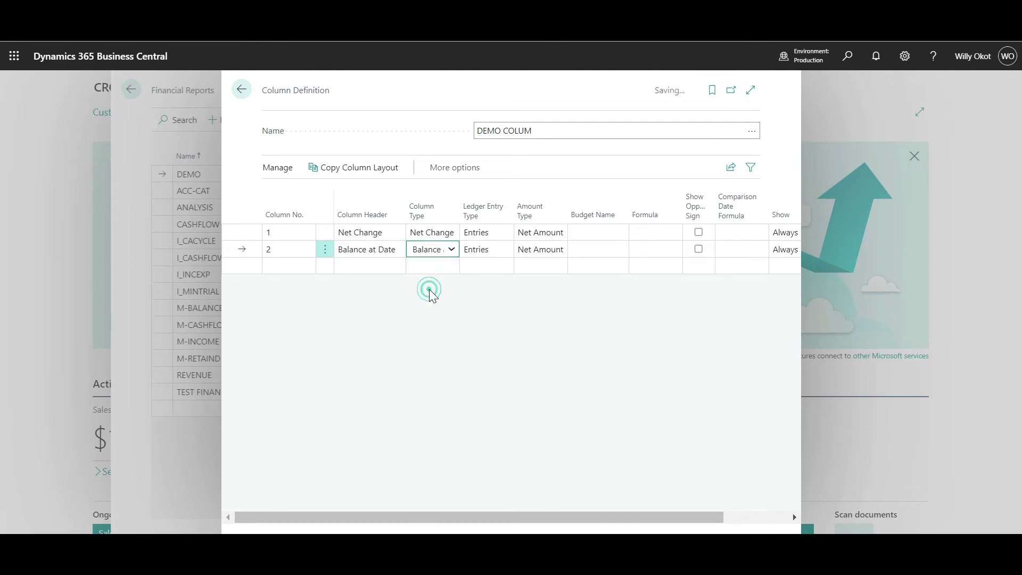
Add column 3 with header Year to Date and Column Type Year to Date.
left_click(289, 262)
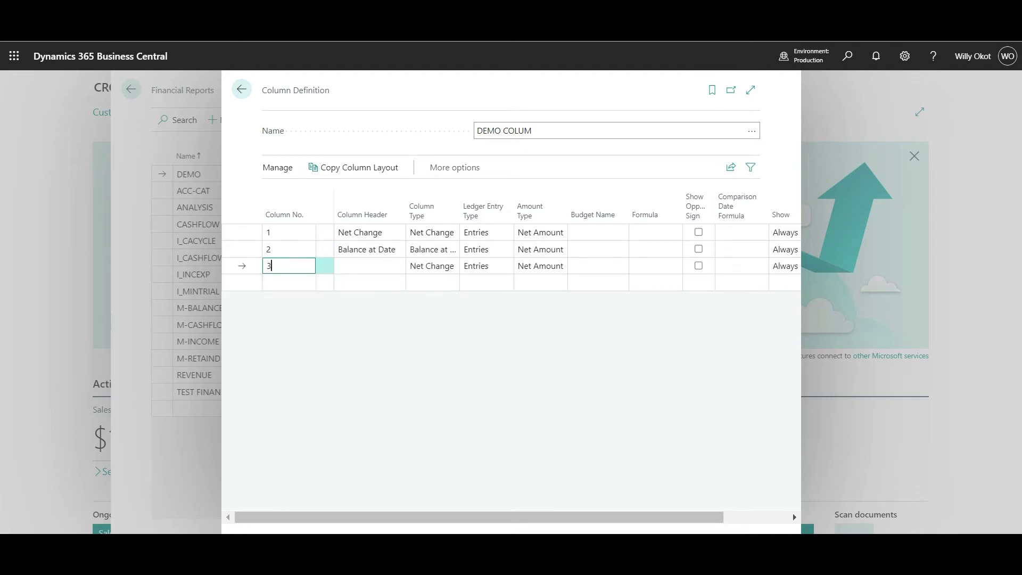
type("3")
left_click(357, 266)
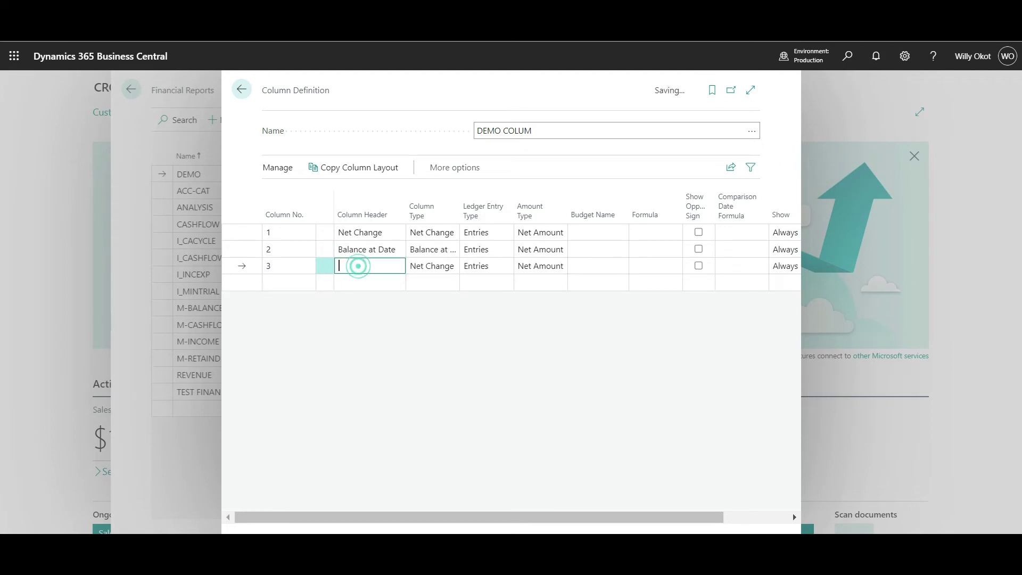
left_click(445, 269)
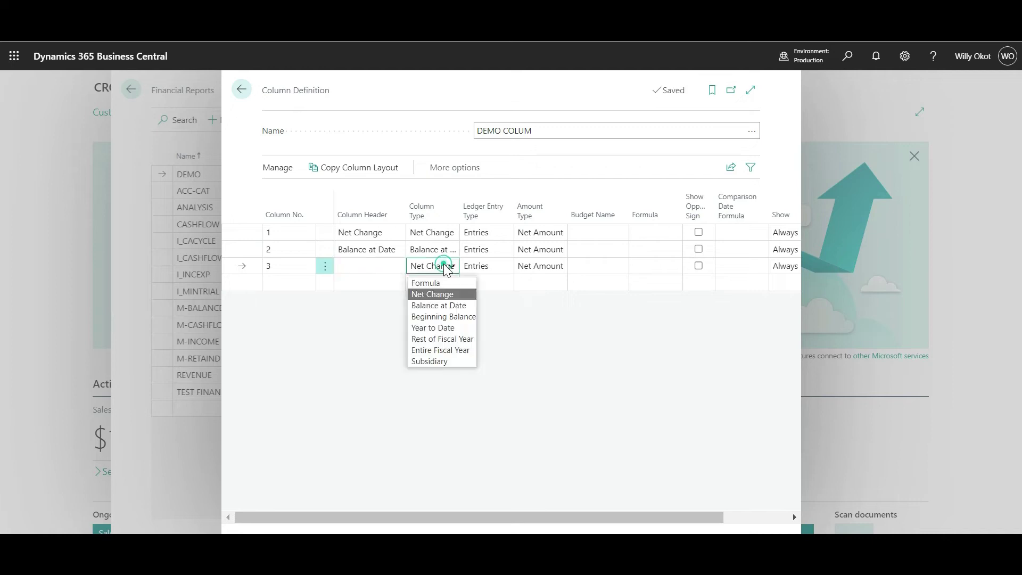
left_click(441, 327)
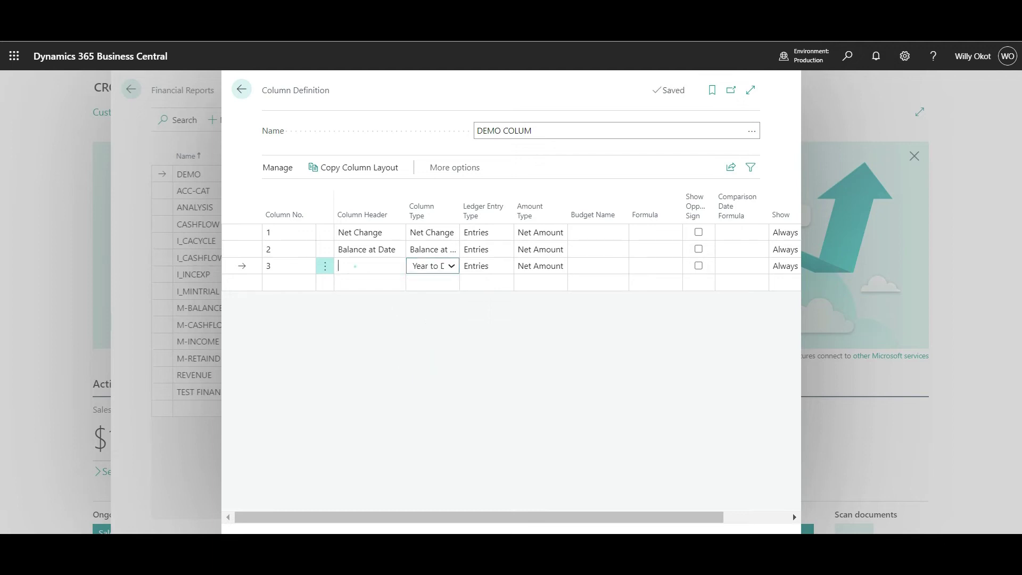
left_click(353, 265)
type("Year to Date")
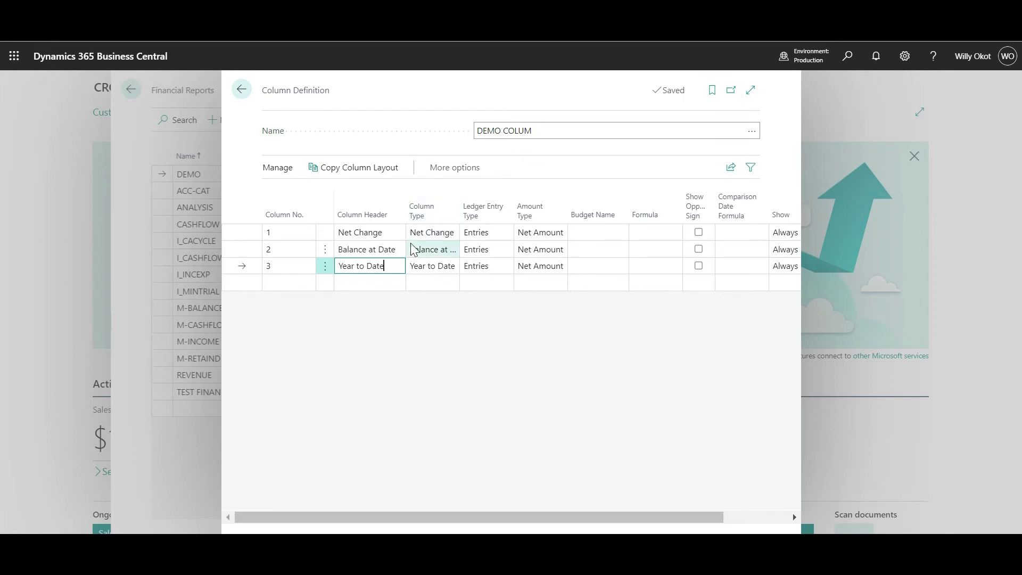
Add column 4, Difference, as a Formula column with formula 2-1.
left_click(287, 282)
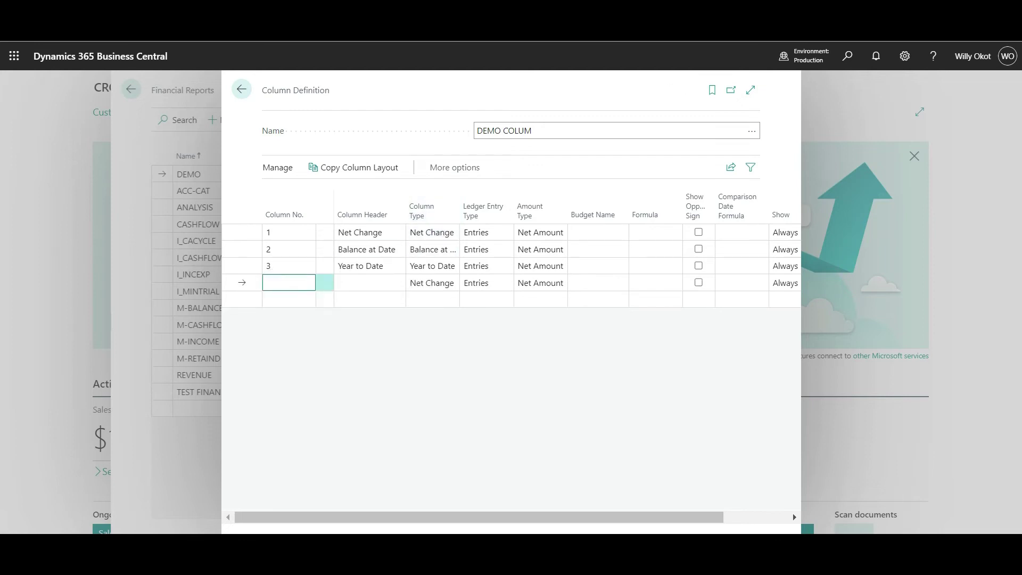
left_click(347, 282)
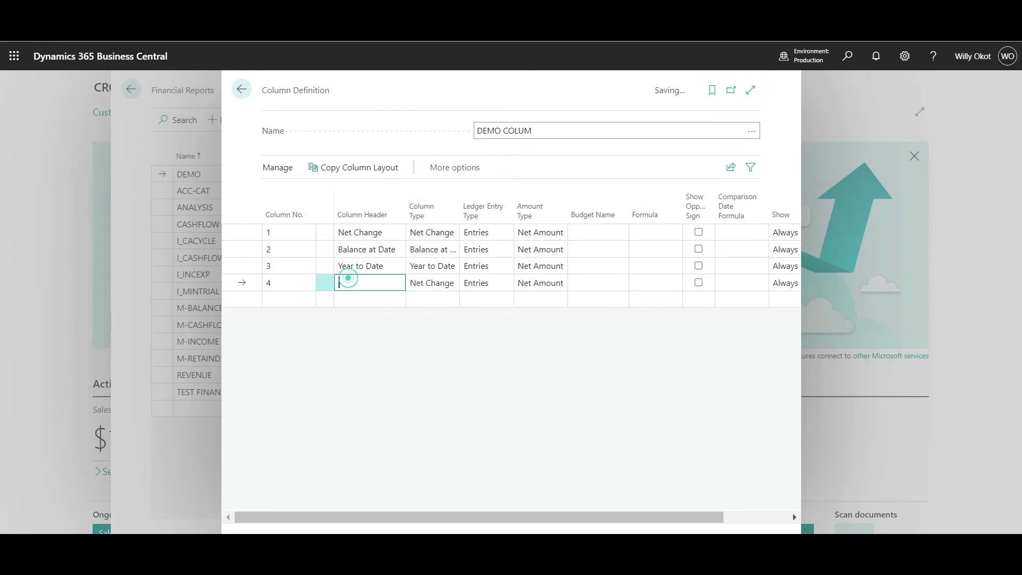
type("Difference")
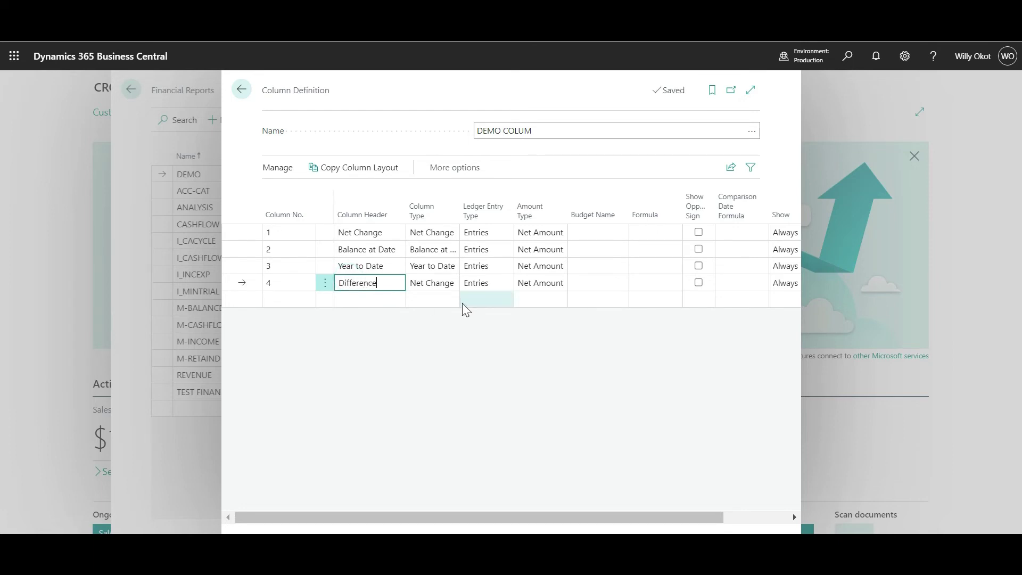
left_click(439, 283)
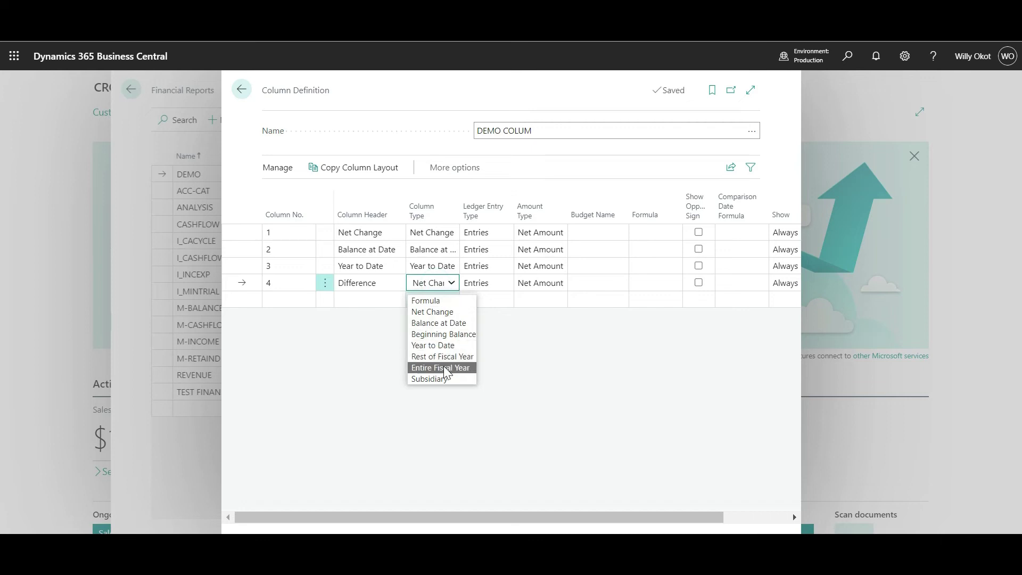
left_click(446, 301)
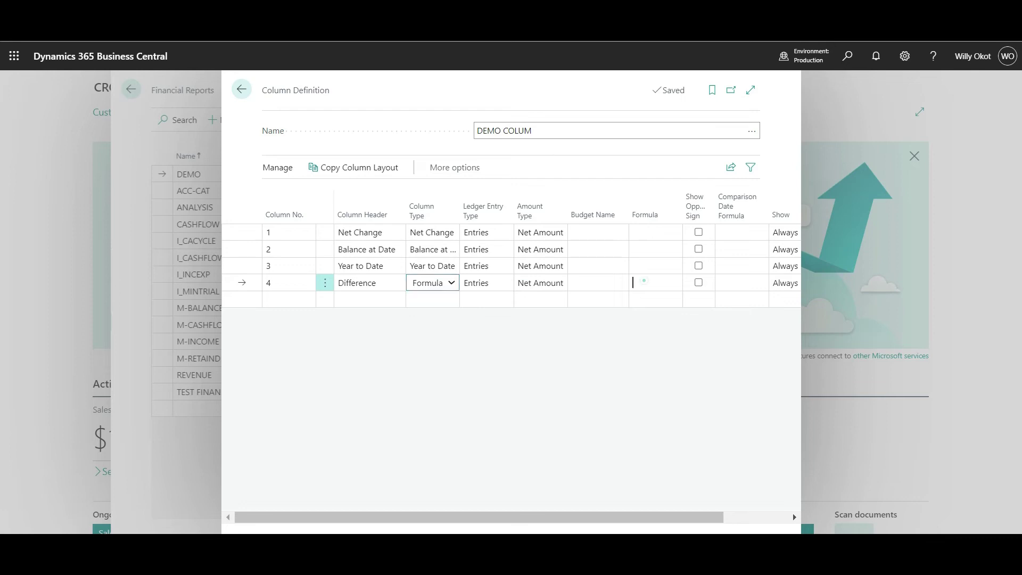
left_click(642, 282)
type("1")
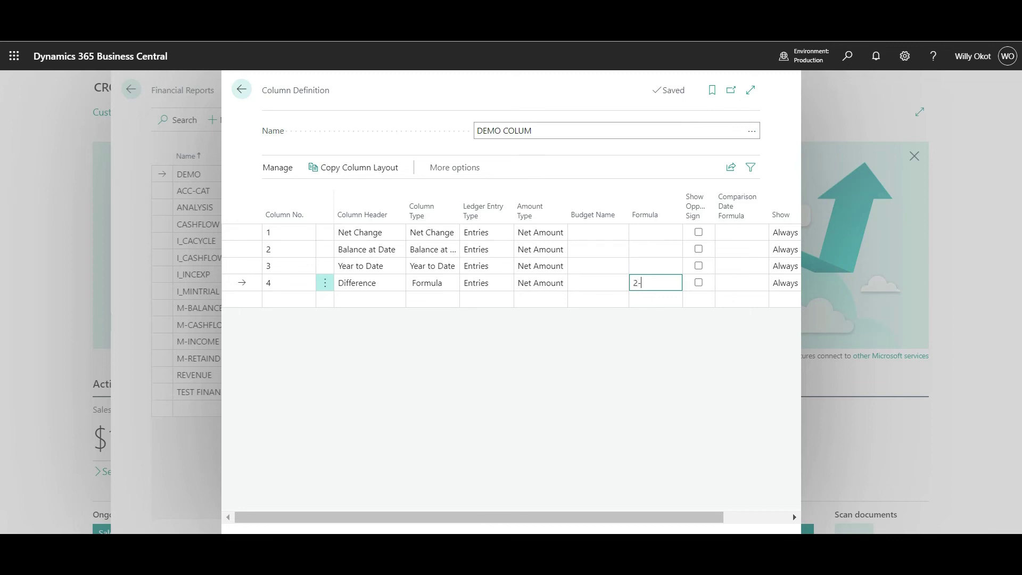
left_click(636, 360)
left_click(792, 514)
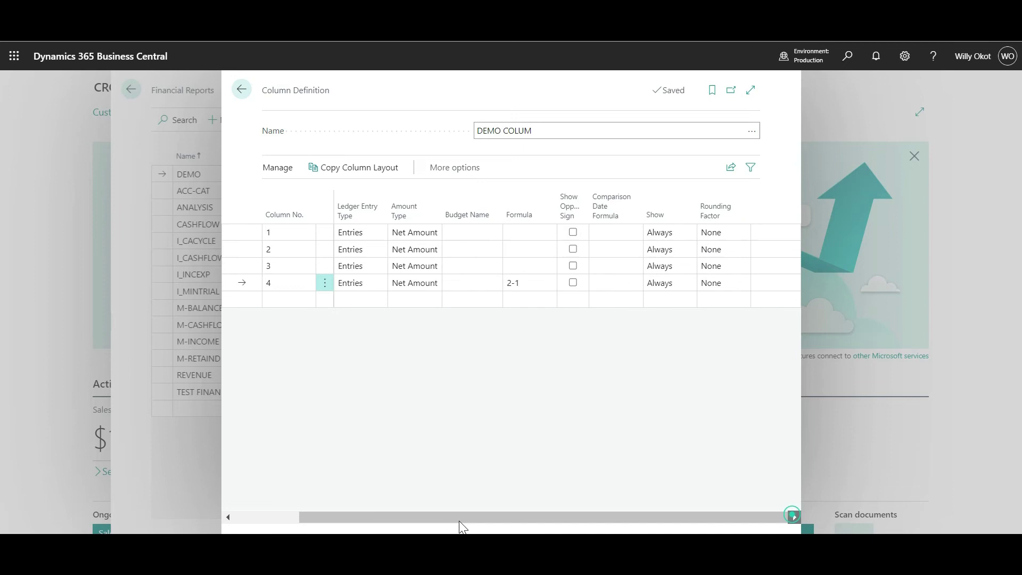
left_click(227, 517)
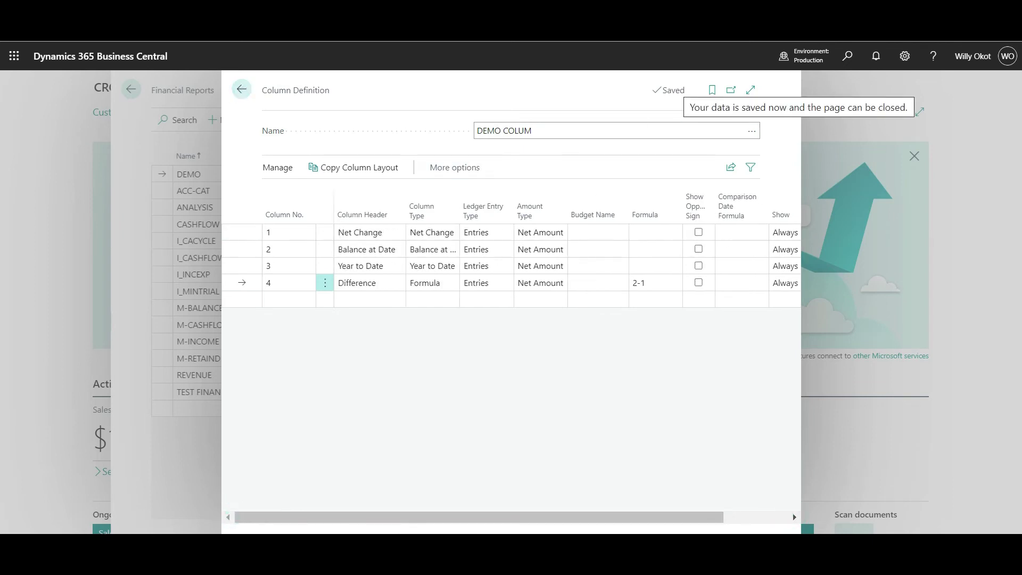
Assign DEMO COLUM to the DEMO report and open the Demo FR request page.
left_click(241, 89)
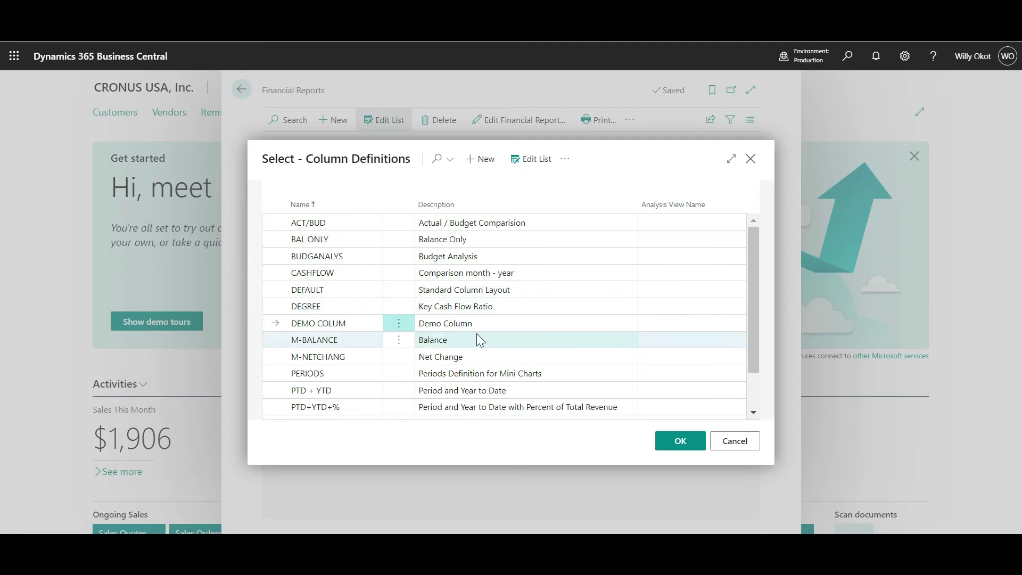
left_click(684, 443)
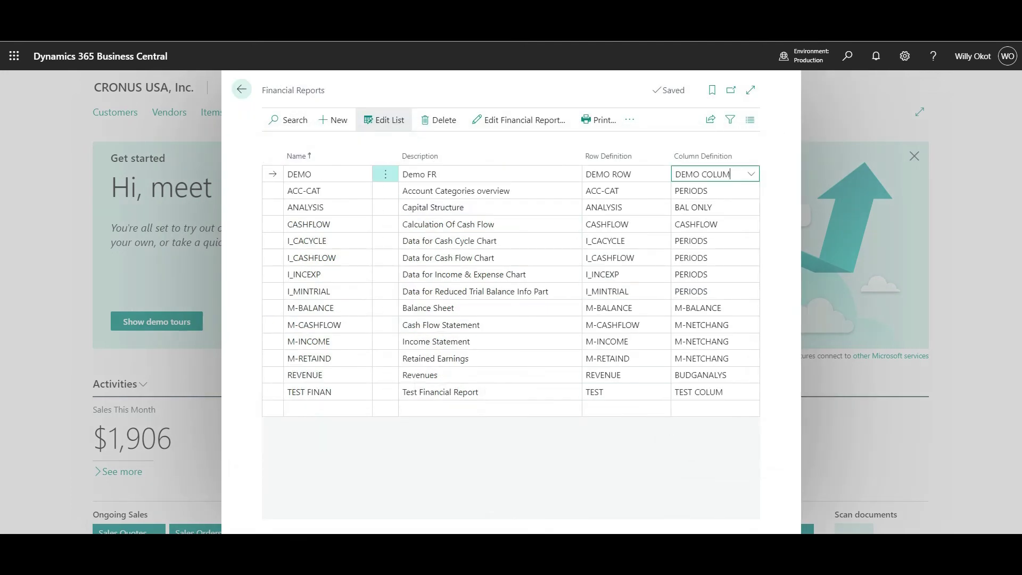
left_click(603, 122)
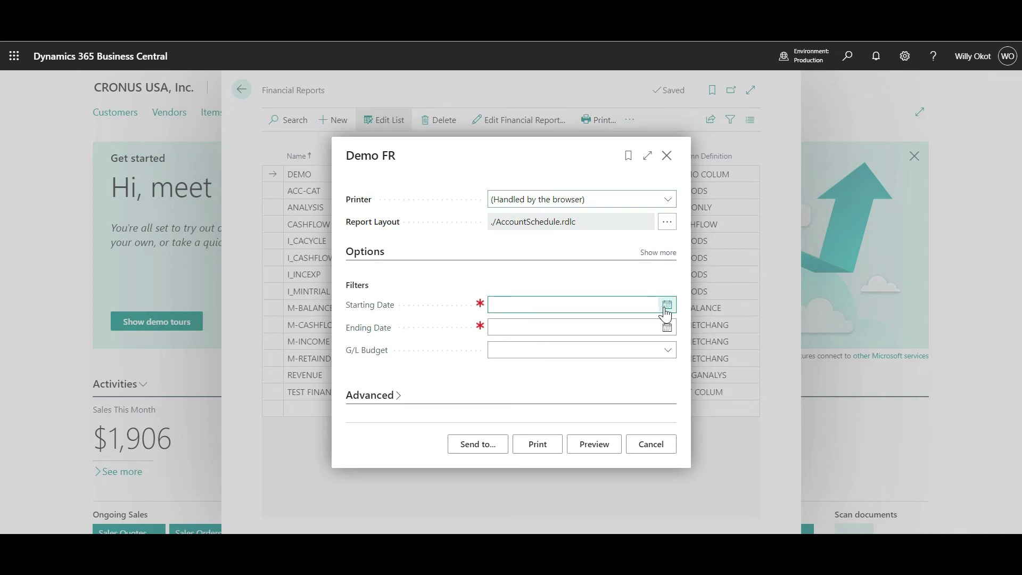
Set the starting date to 01/01/2022 using the calendar picker.
left_click(666, 305)
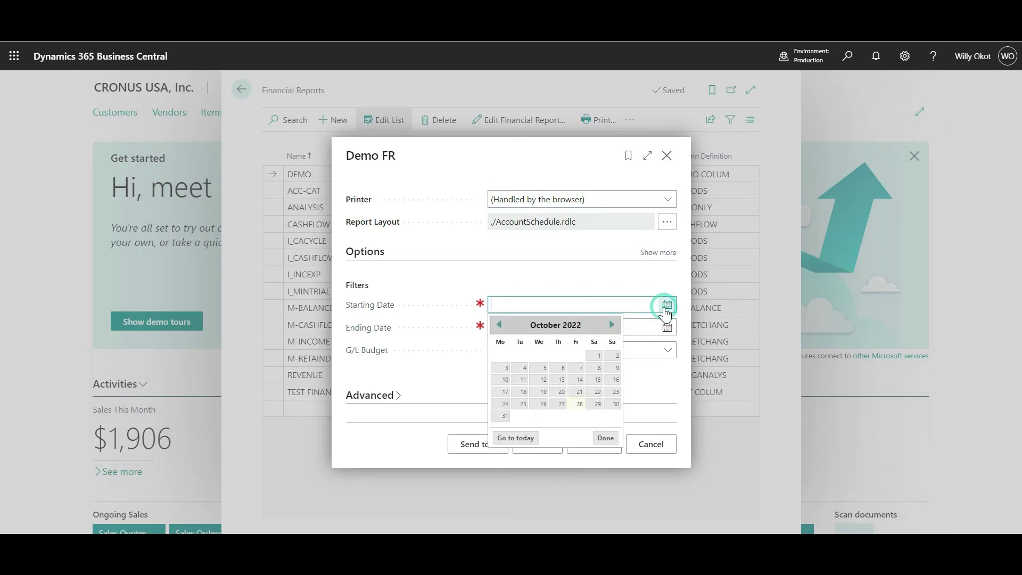
left_click(499, 325)
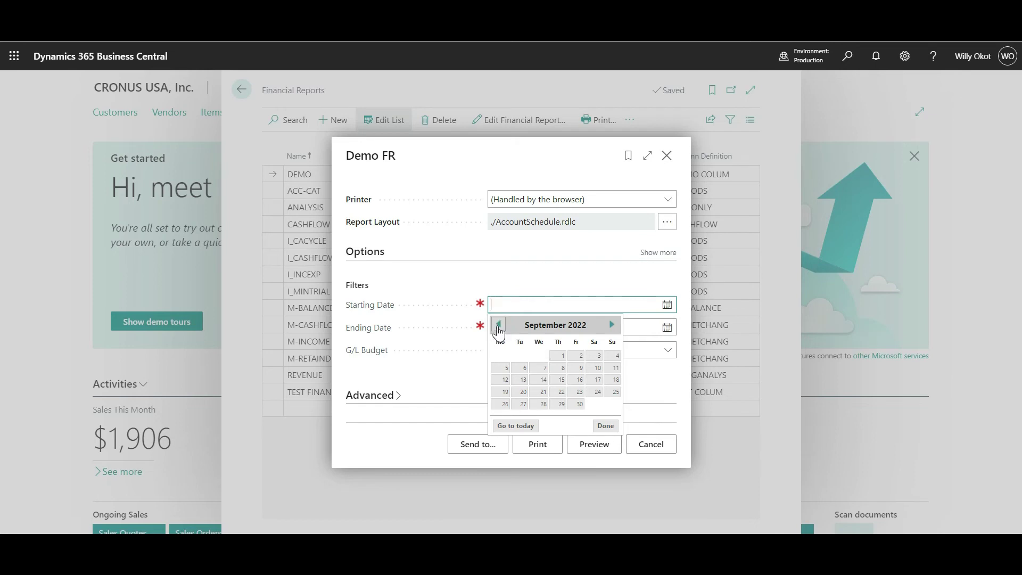
left_click(498, 324)
left_click(498, 324)
left_click(498, 324)
left_click(498, 325)
left_click(498, 324)
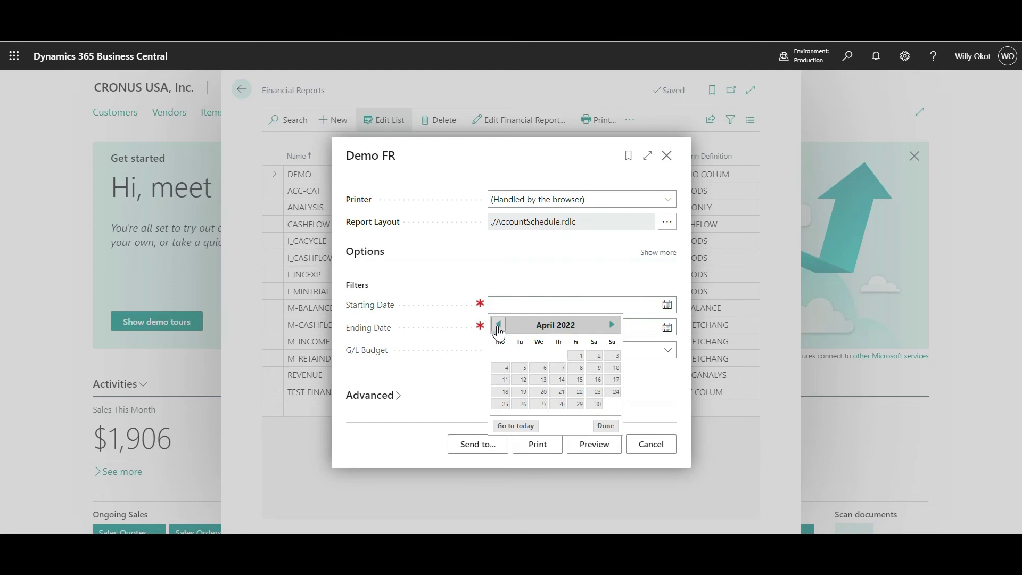
left_click(498, 324)
left_click(498, 324)
left_click(498, 324)
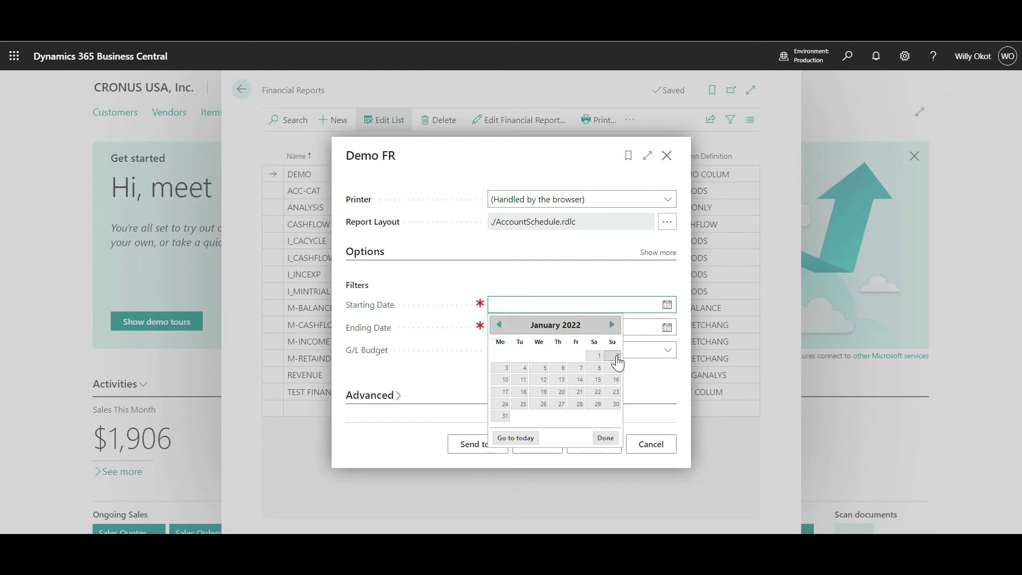
left_click(595, 356)
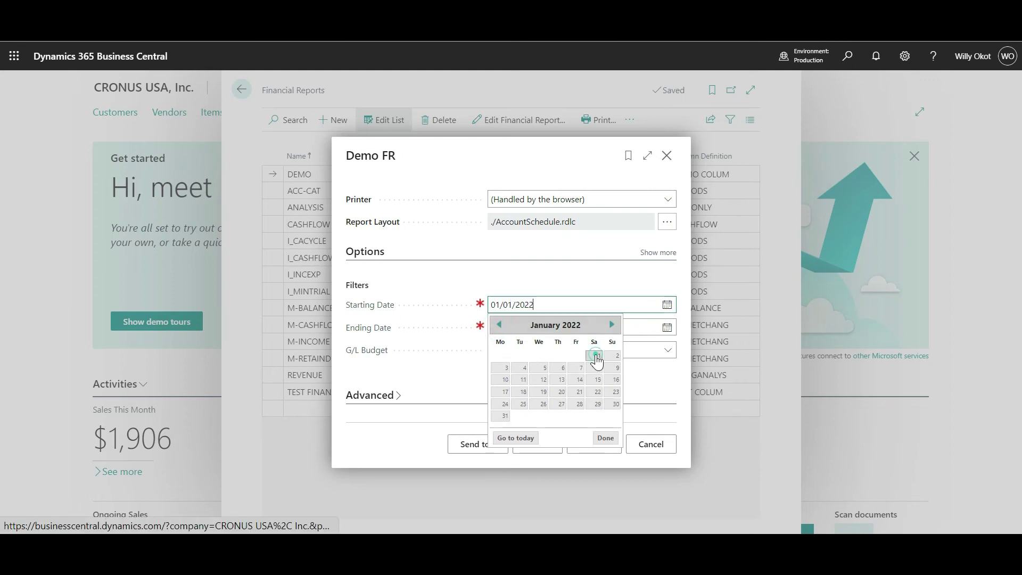
Set the ending date to 31/12/2022 and preview the report.
left_click(667, 326)
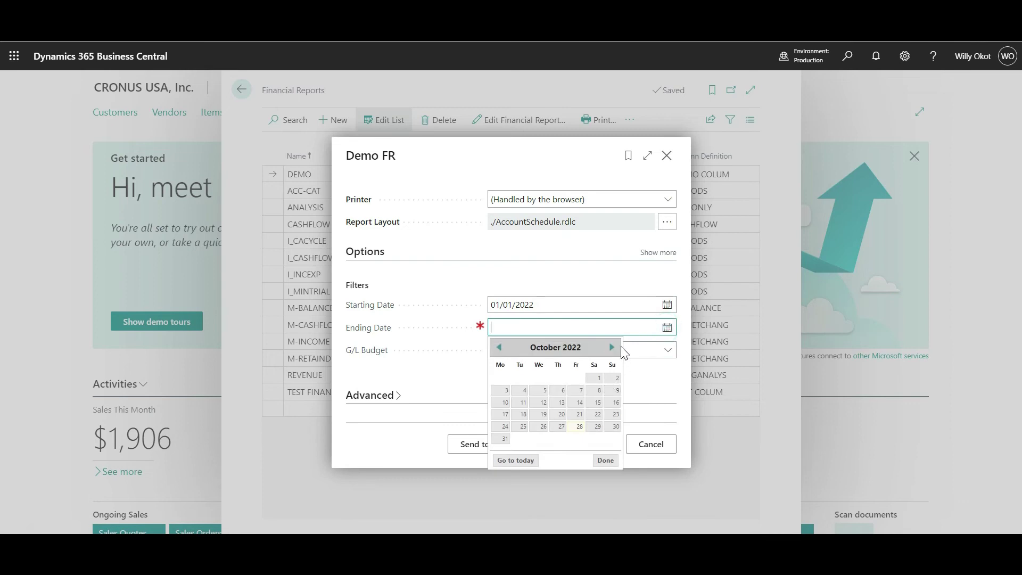
left_click(613, 347)
left_click(613, 347)
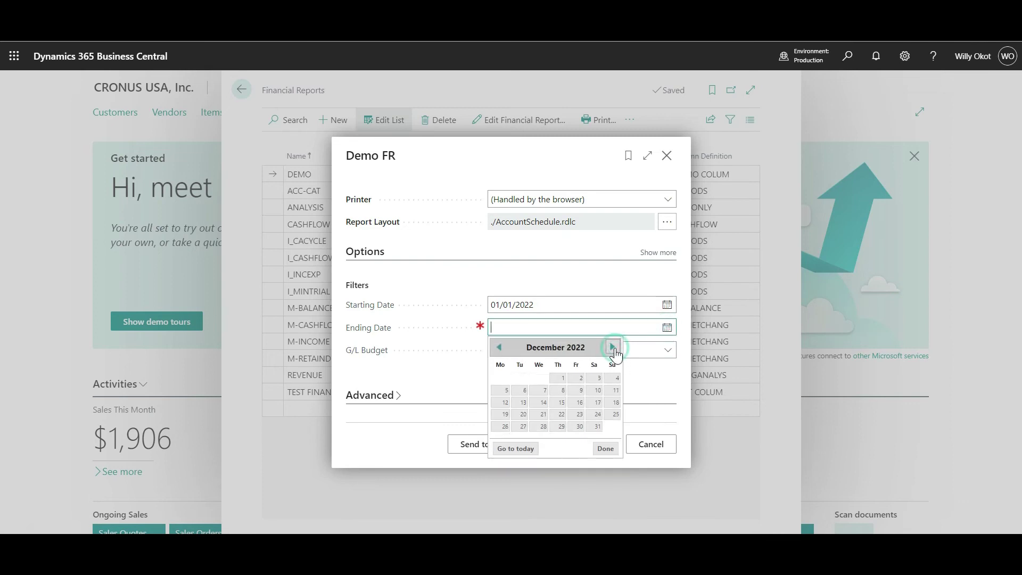
left_click(597, 427)
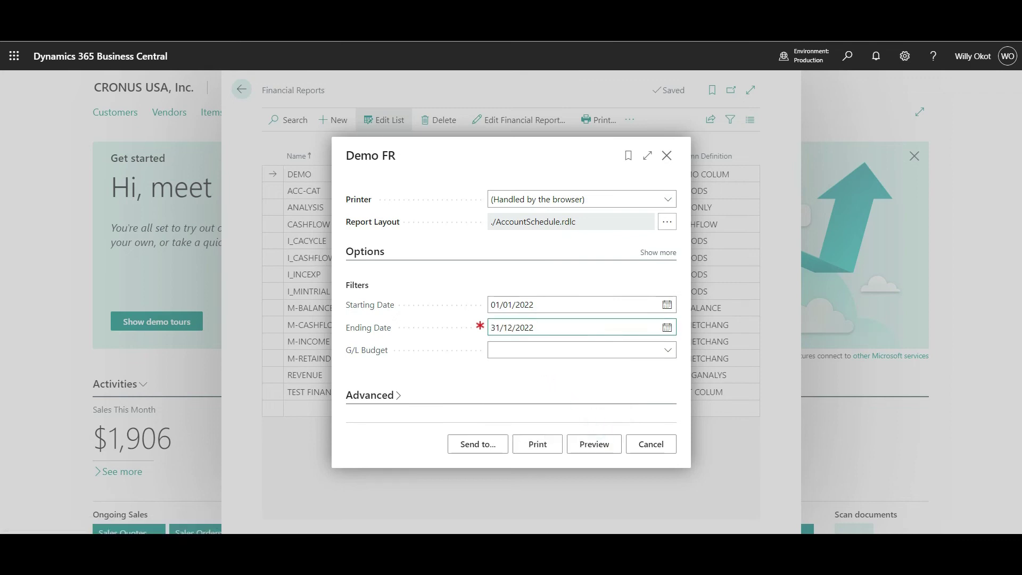
left_click(591, 448)
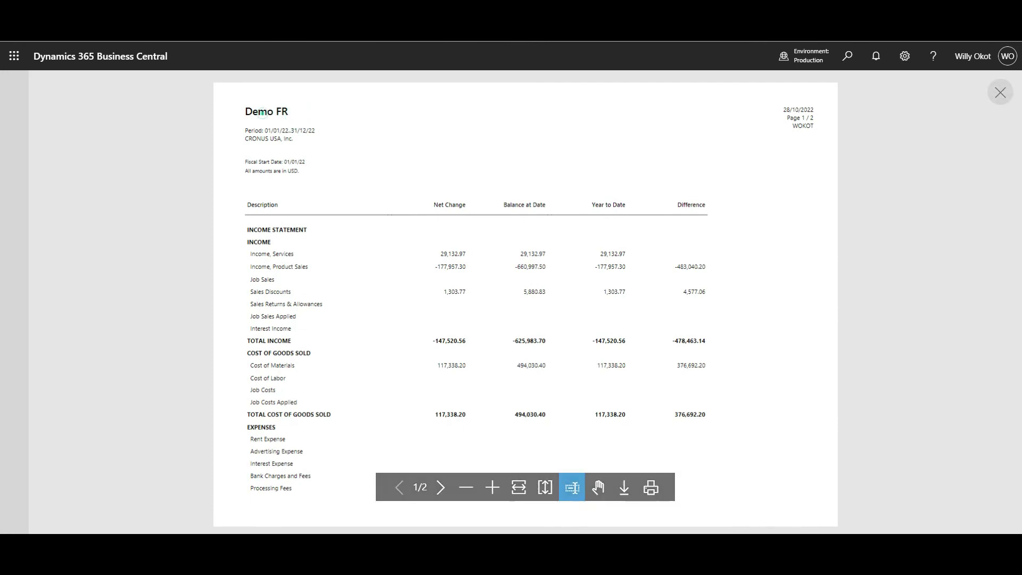
left_click(293, 112)
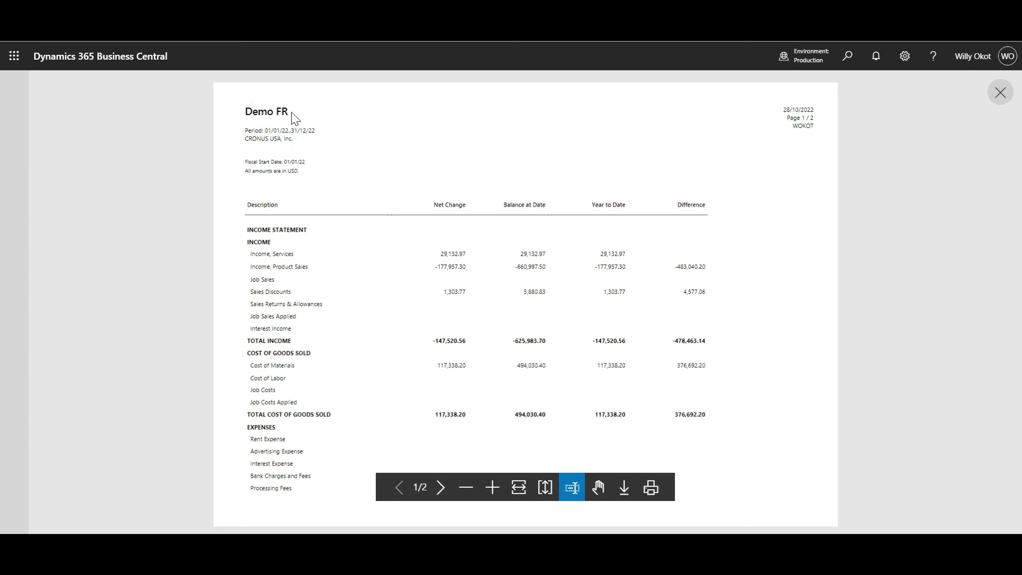
left_click_drag(293, 117, 258, 113)
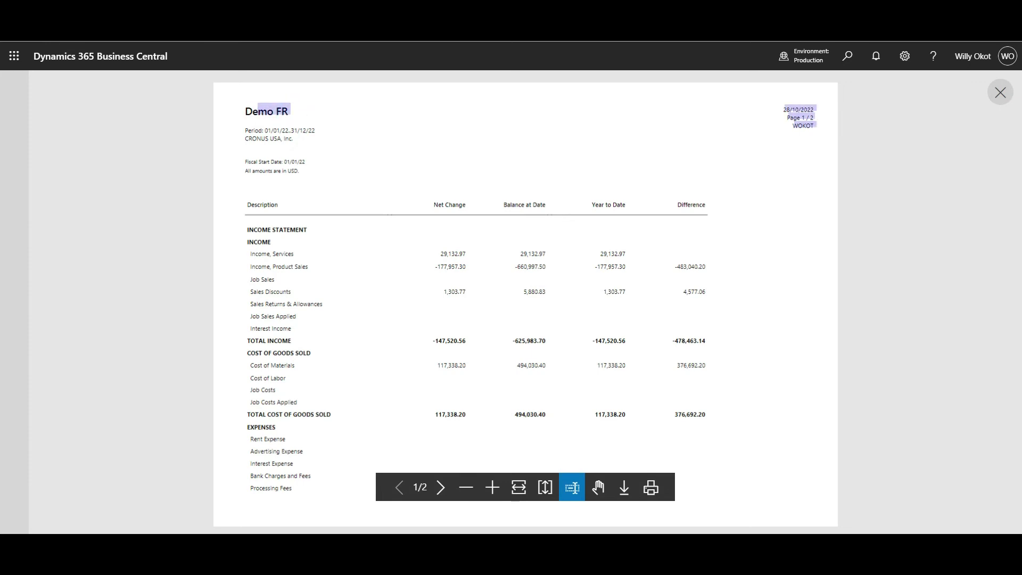
left_click(566, 128)
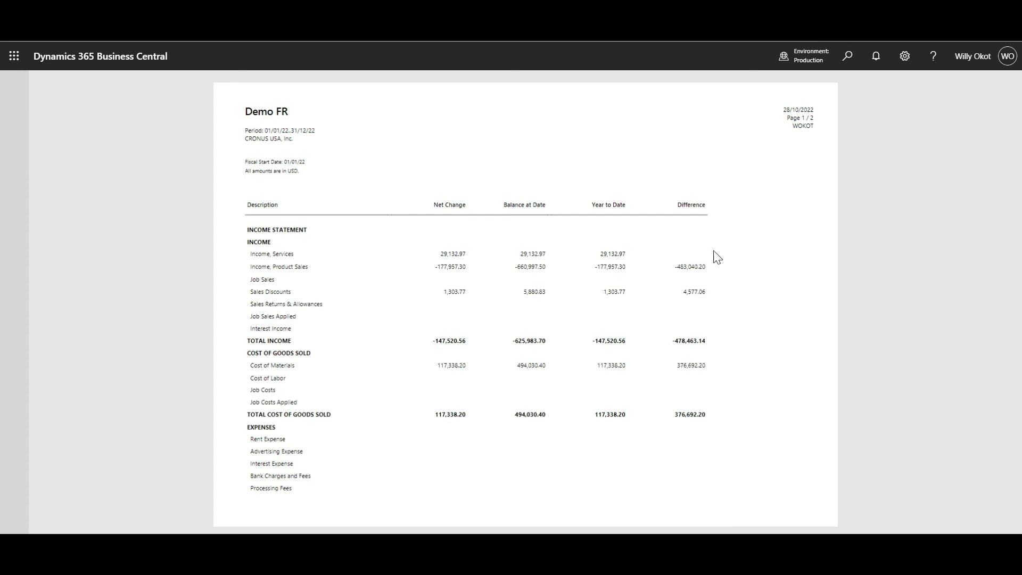
left_click(626, 442)
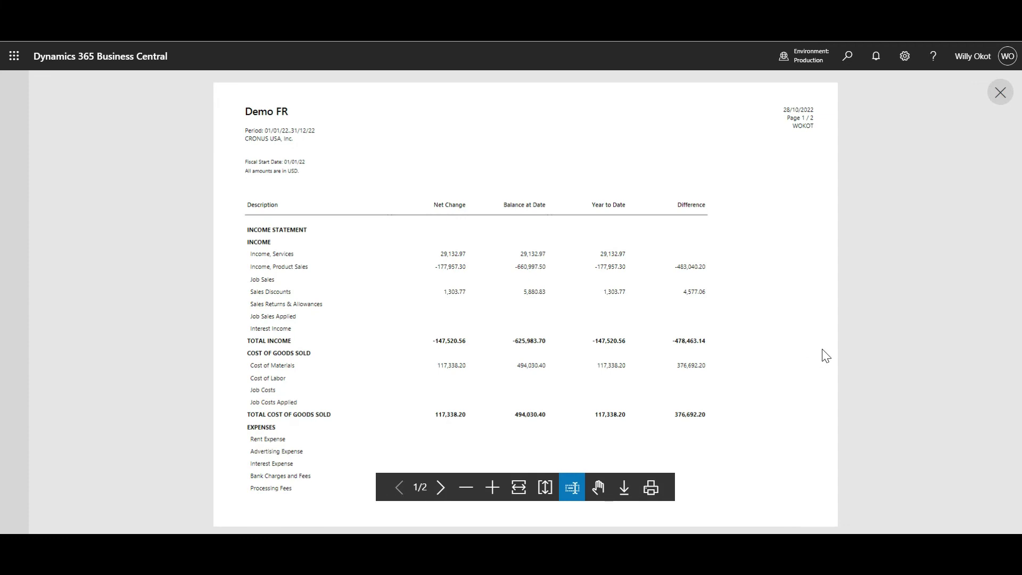
left_click(598, 487)
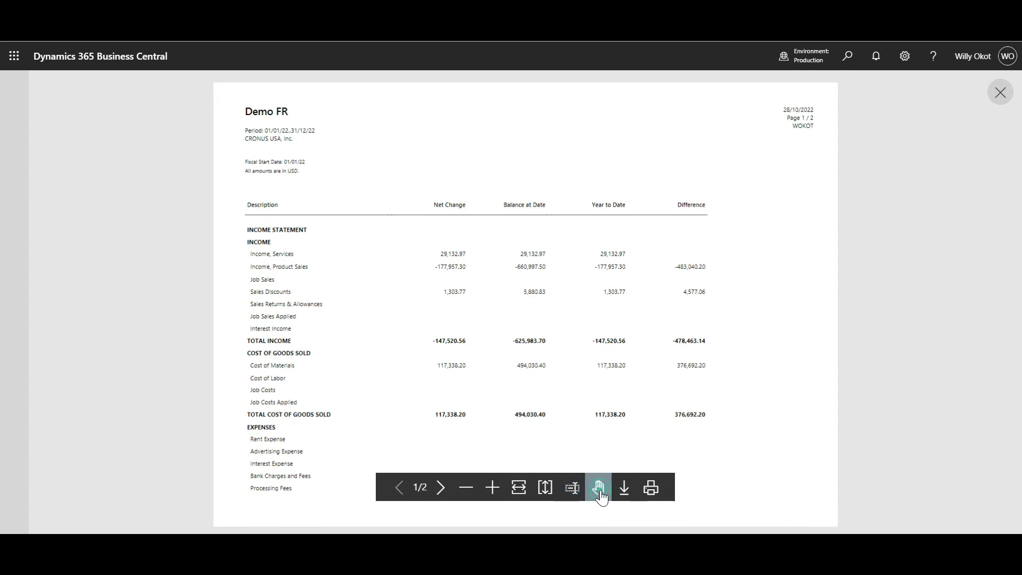
left_click_drag(723, 398, 691, 46)
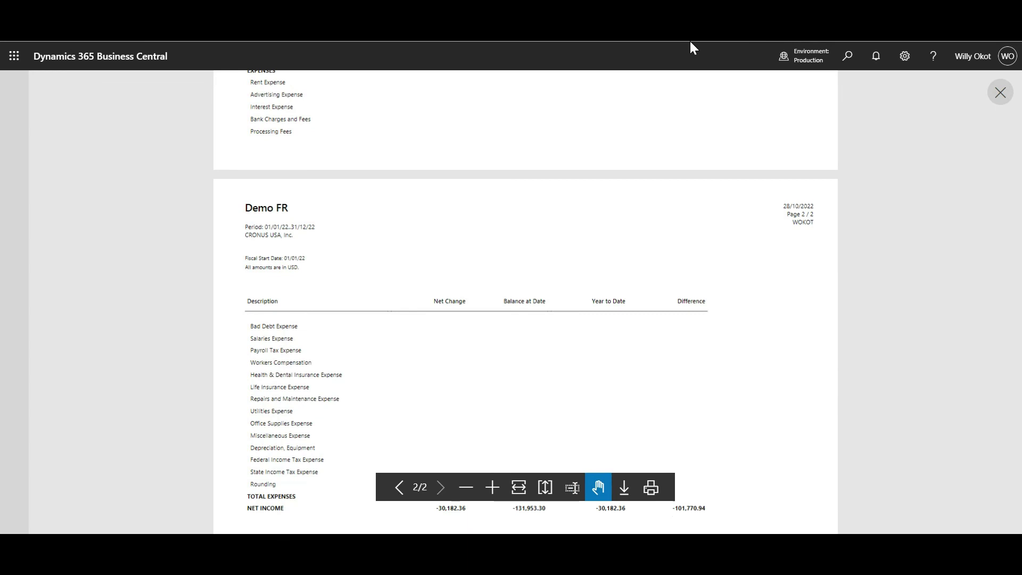
left_click_drag(613, 238, 616, 134)
scroll(612, 265, "up", 8)
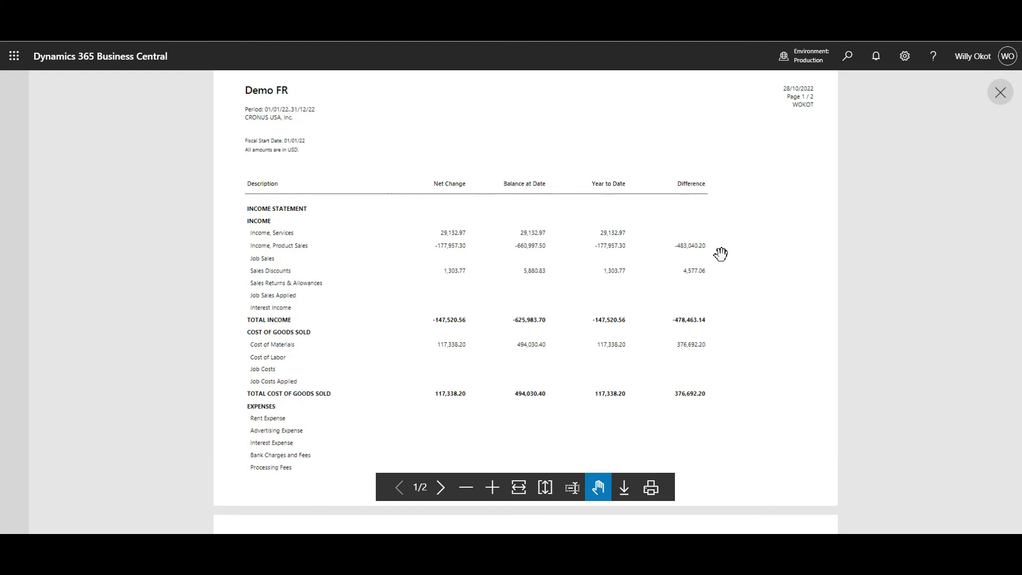
left_click_drag(676, 289, 666, 364)
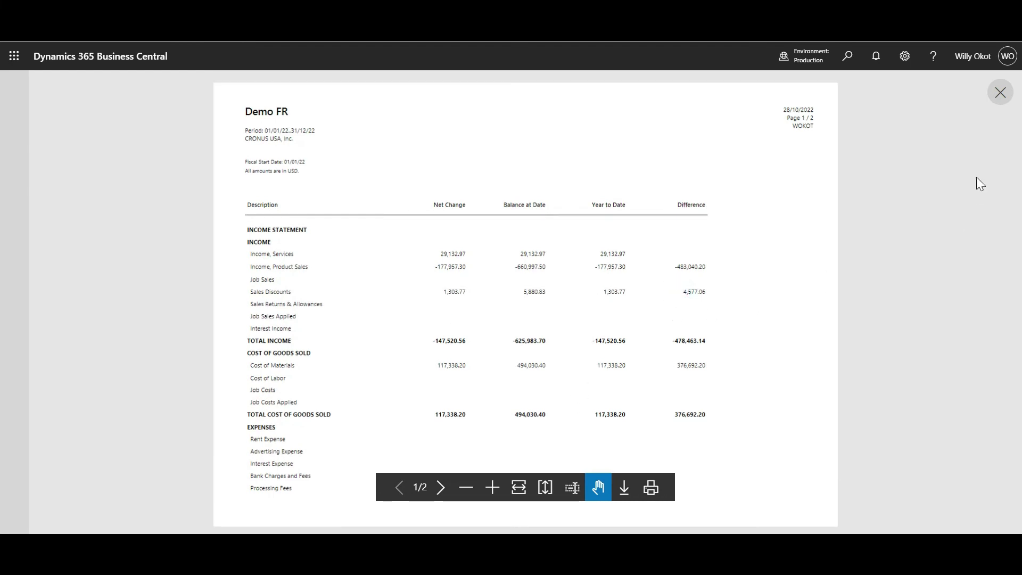
Close the preview, cancel the Send to file-type dialog, and leave Financial Reports for home.
left_click(999, 93)
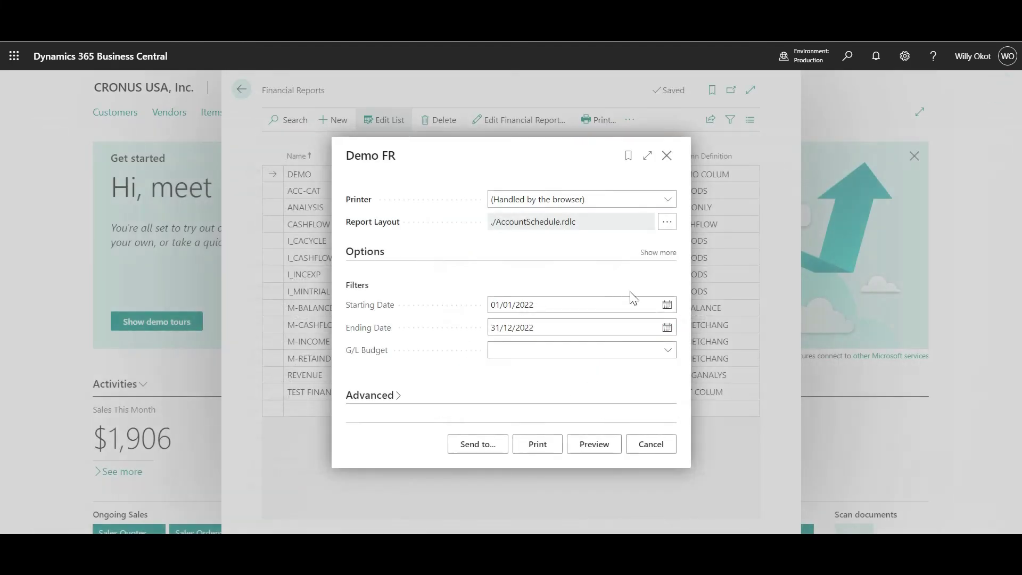
left_click(487, 446)
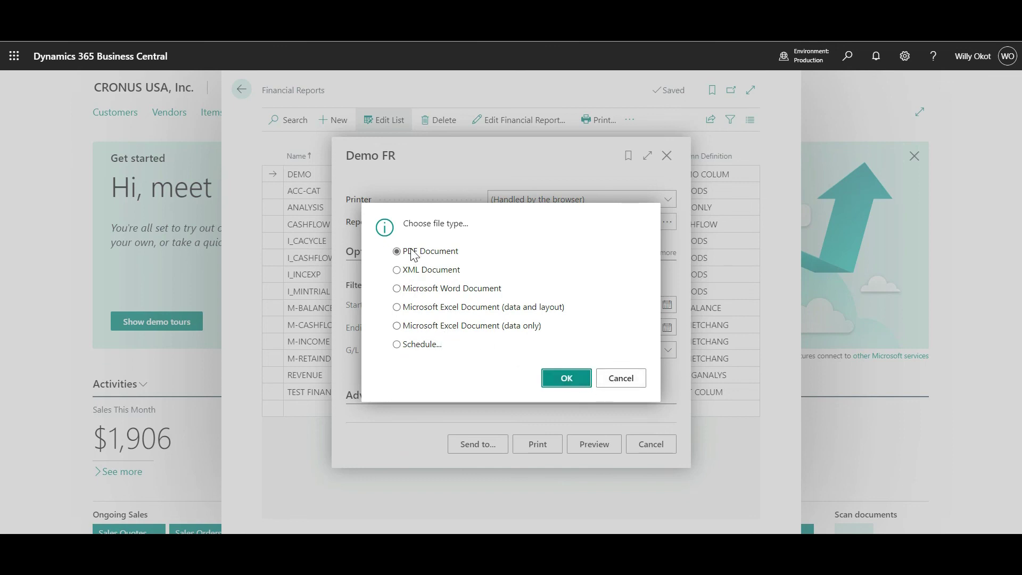
left_click(619, 378)
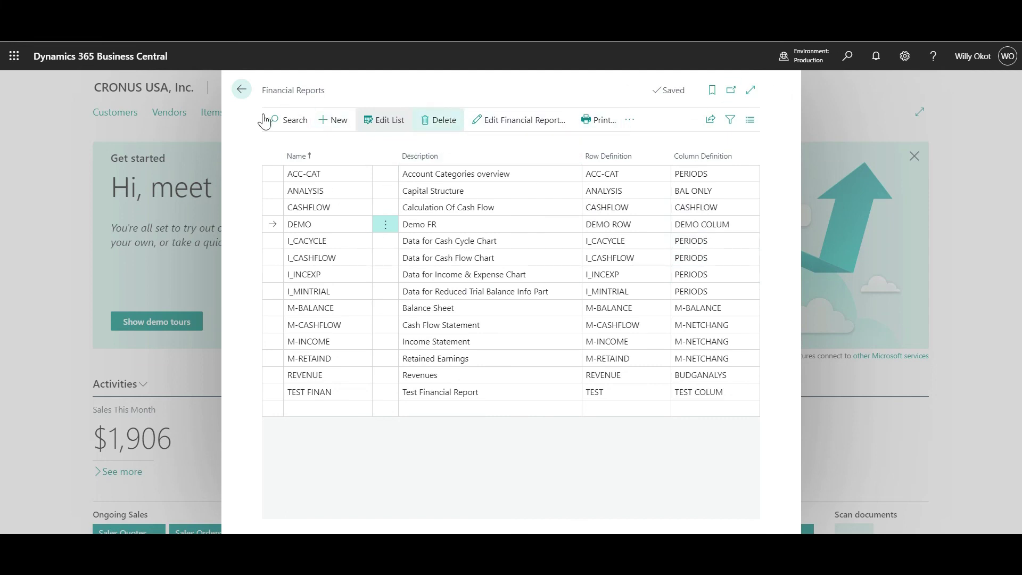
left_click(241, 96)
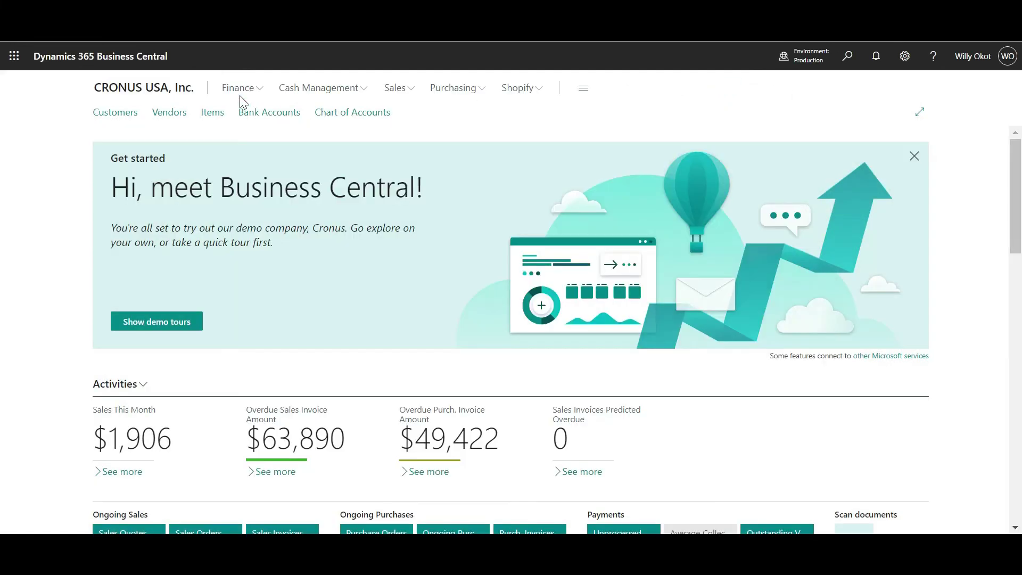
left_click(849, 57)
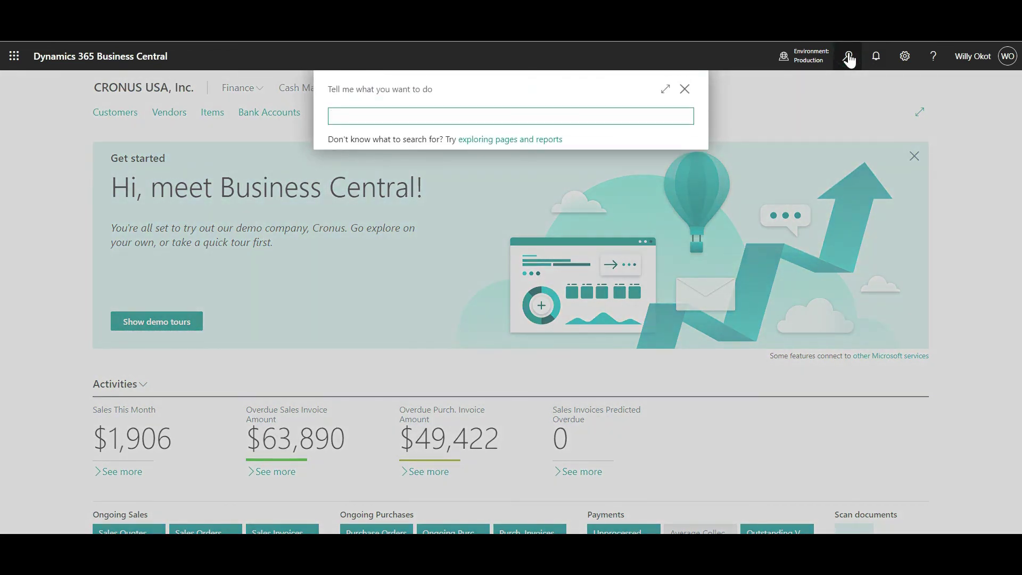
type("row")
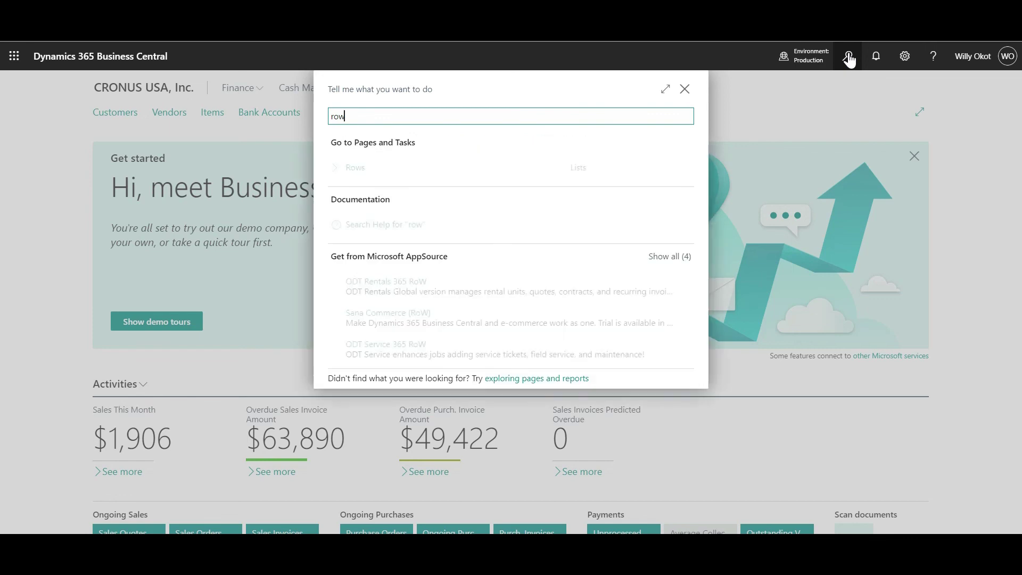
left_click(458, 173)
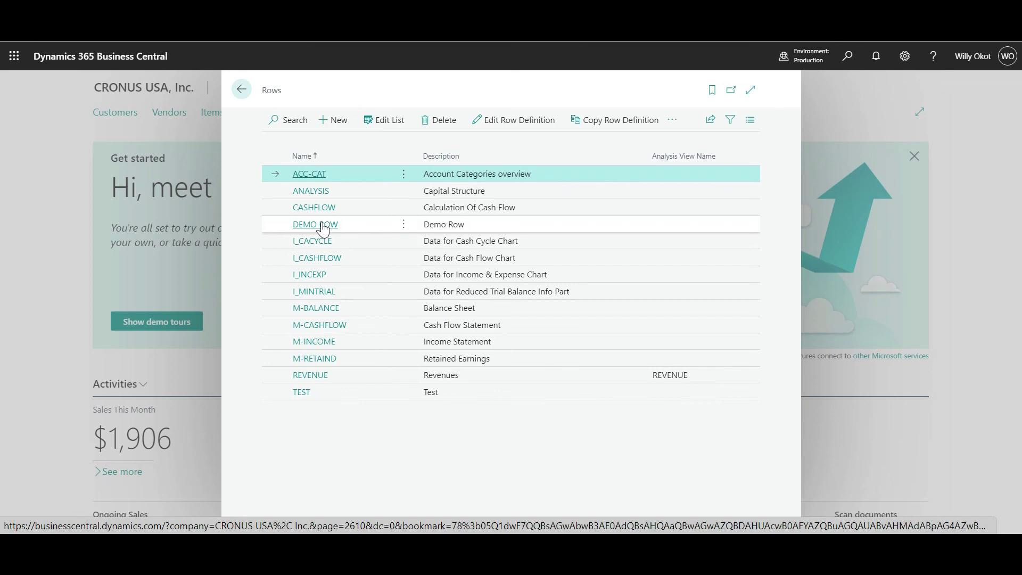
left_click(242, 89)
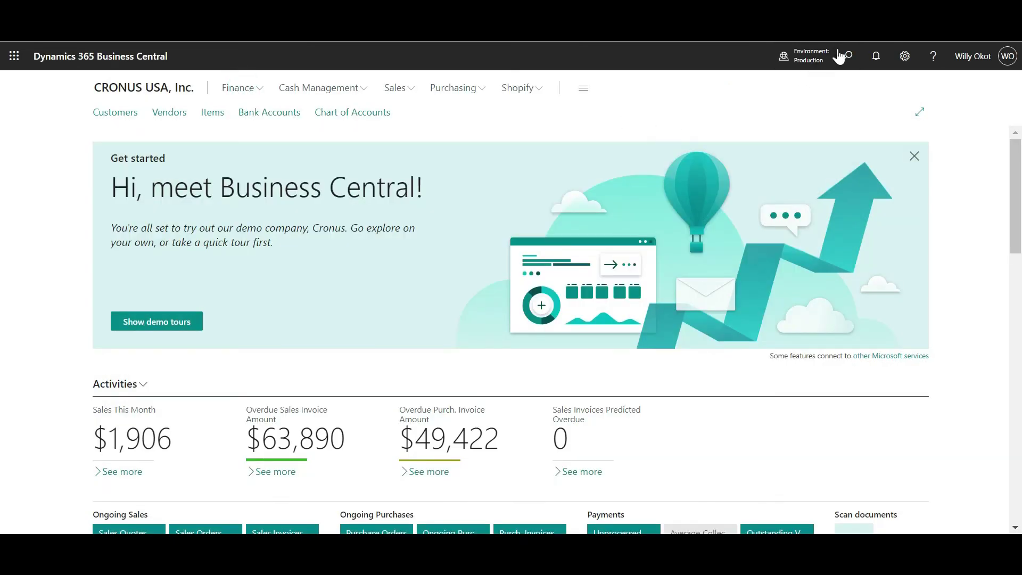
Search 'col', open Column Definition, view the definitions list without choosing, then return home.
left_click(846, 57)
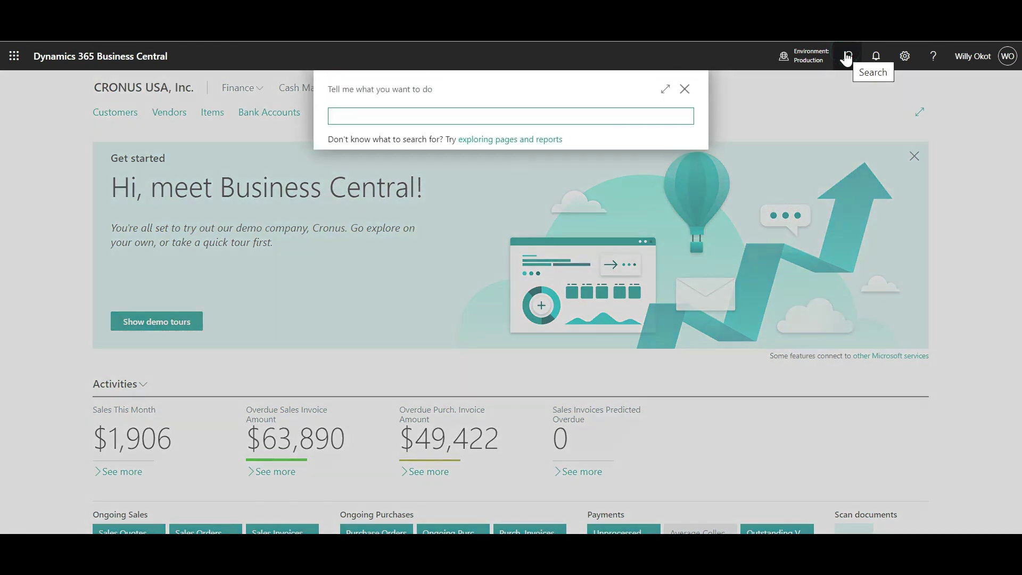
type("column")
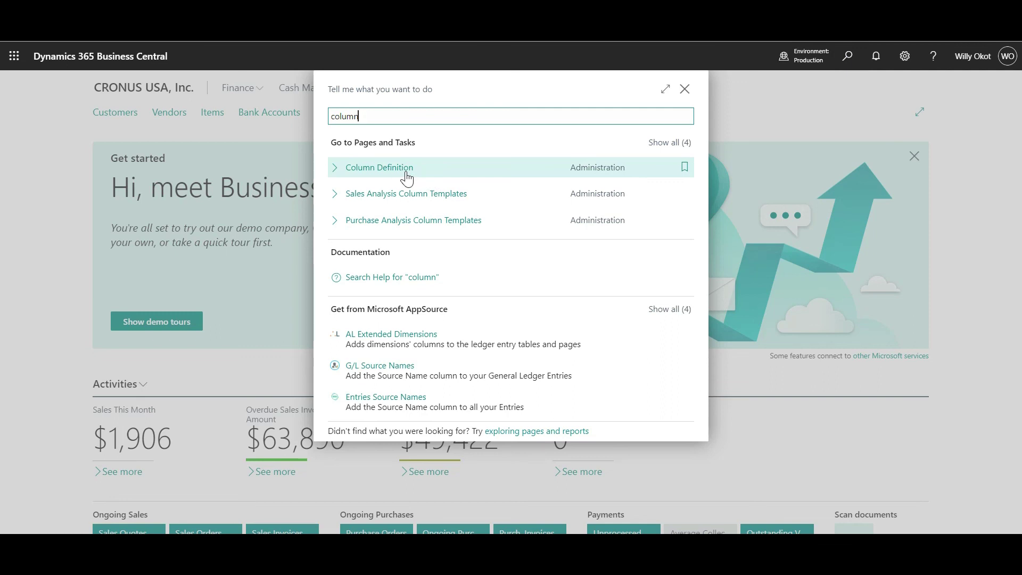
left_click(406, 170)
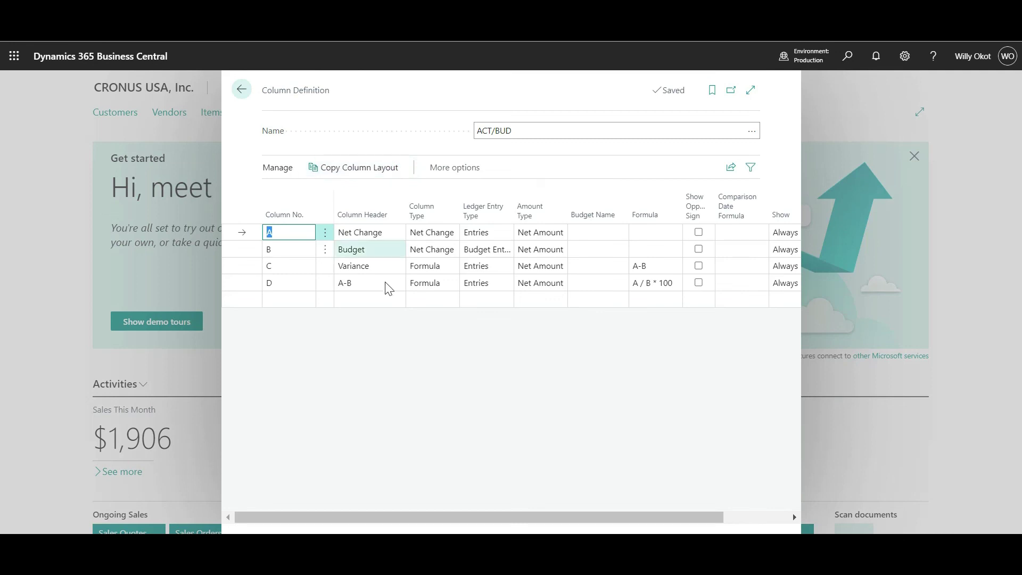
left_click(751, 132)
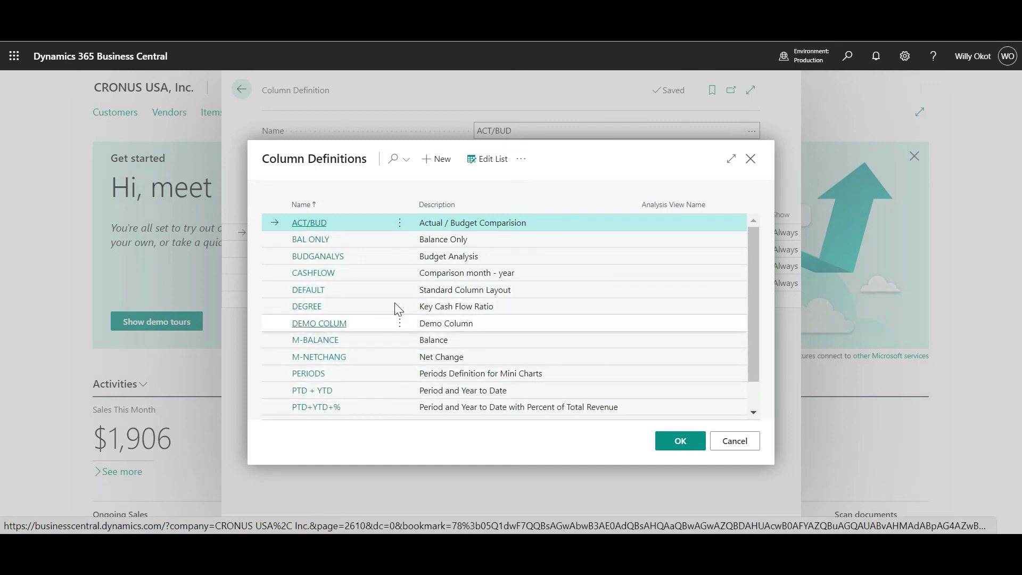
left_click(732, 445)
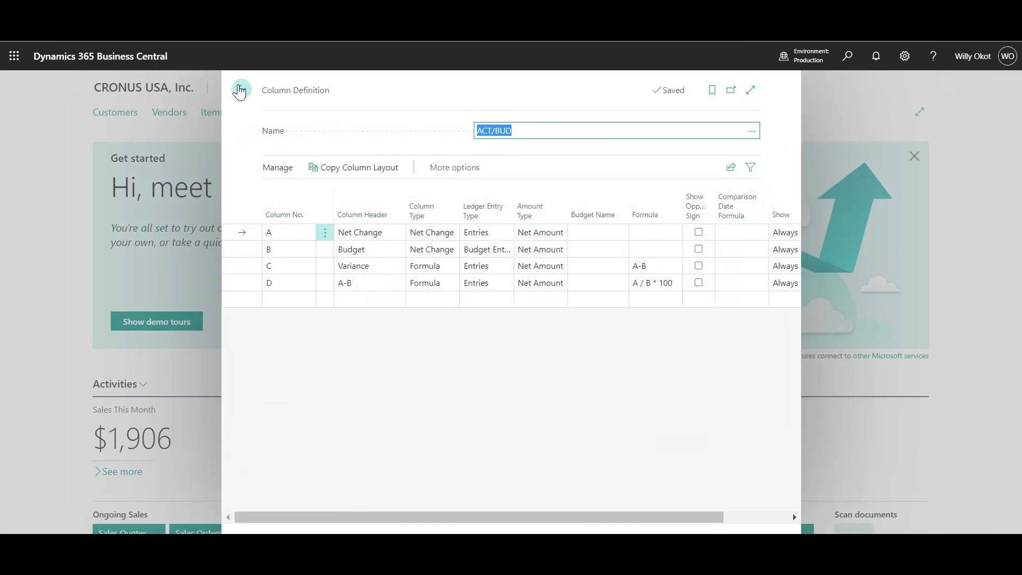
left_click(241, 89)
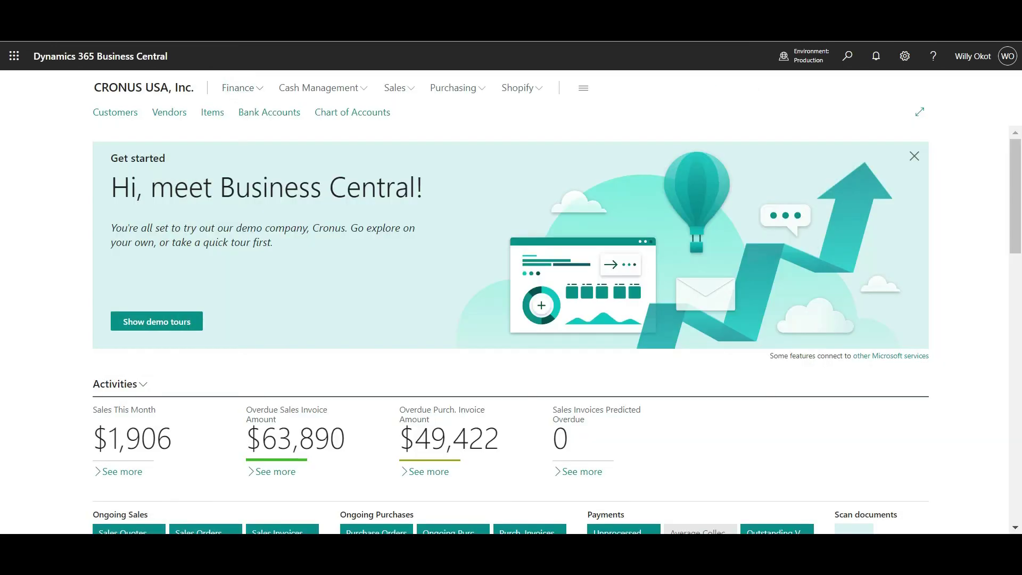